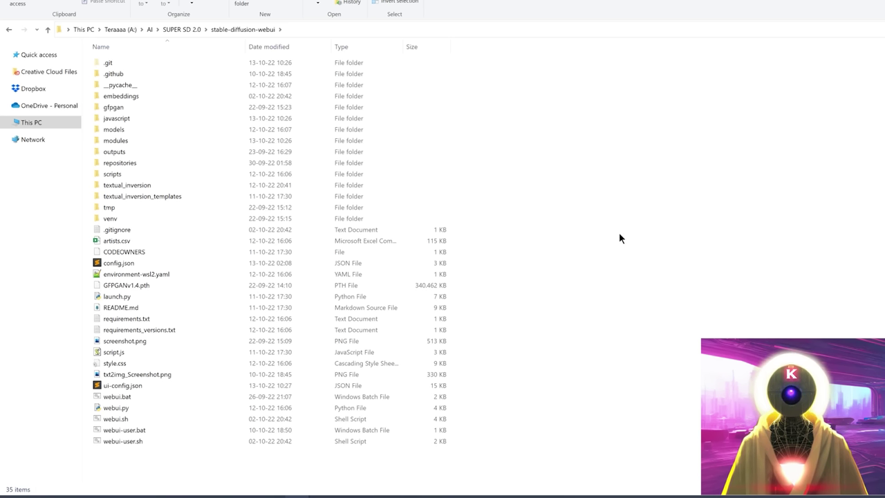
Step: Open a command prompt in the stable-diffusion-webui folder and run git pull to update the installation
click(472, 30)
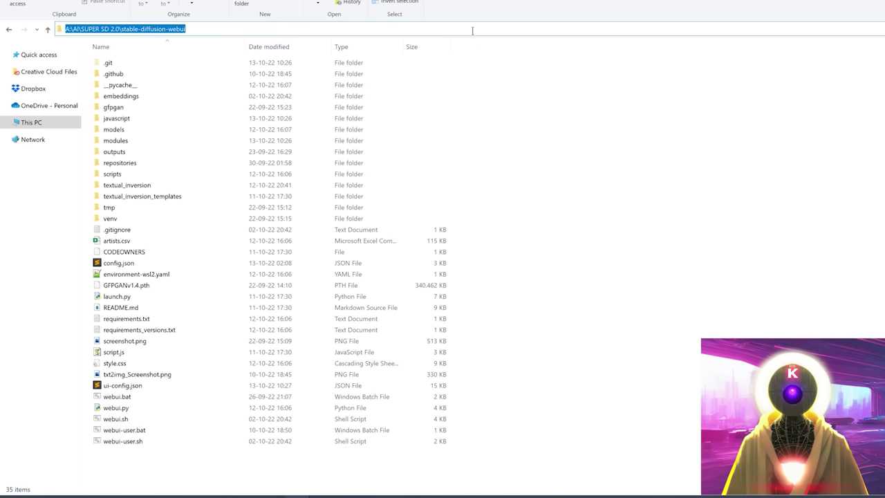
text(cmd)
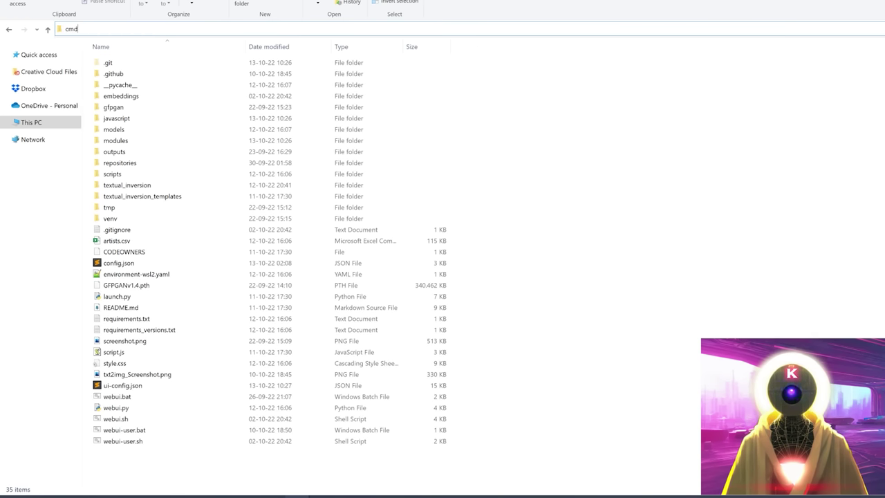
key(Return)
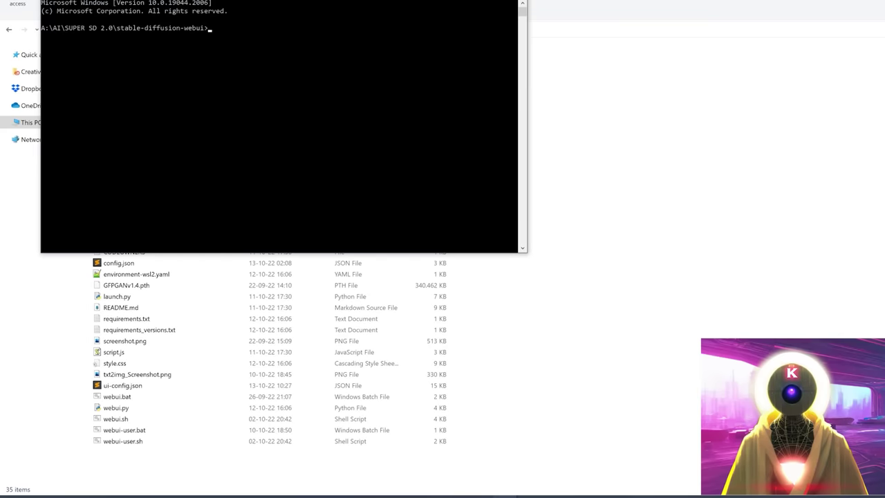
text(git pull)
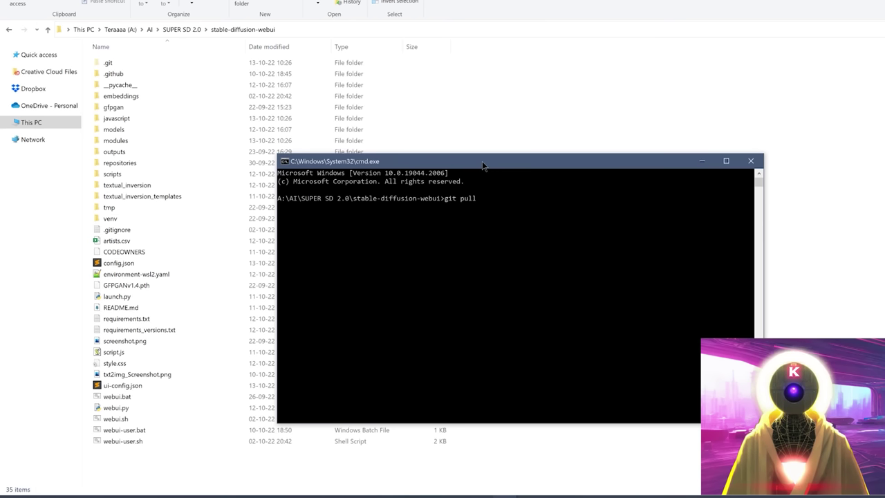
key(Return)
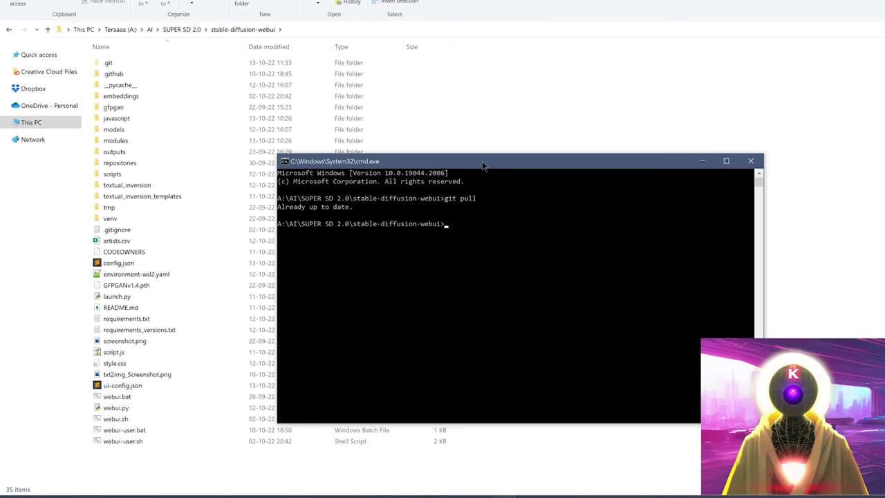
click(483, 458)
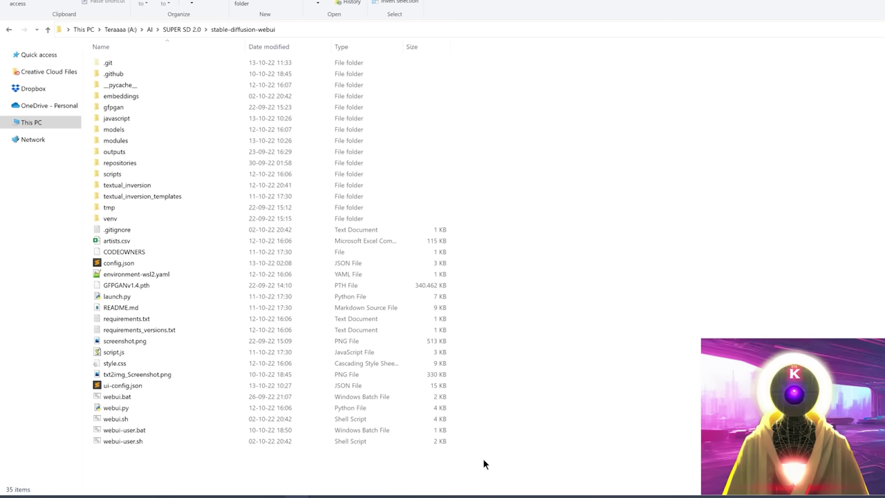
Step: Open webui-user.bat in Notepad++ and check the git pull line, then switch to the young_rhaenyra image folder
right_click(123, 431)
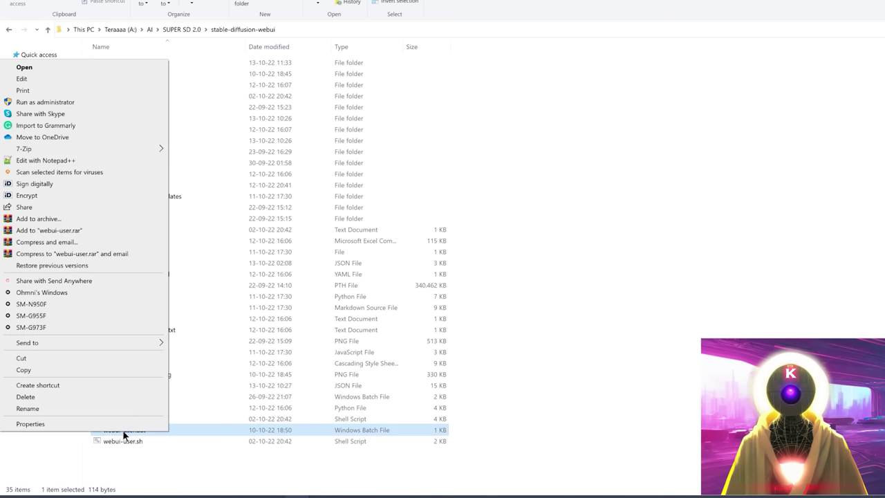
click(90, 163)
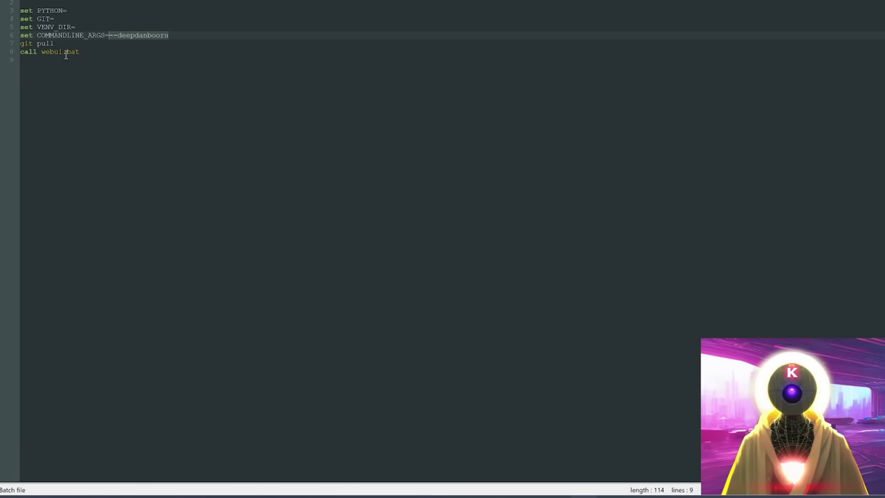
click(7, 46)
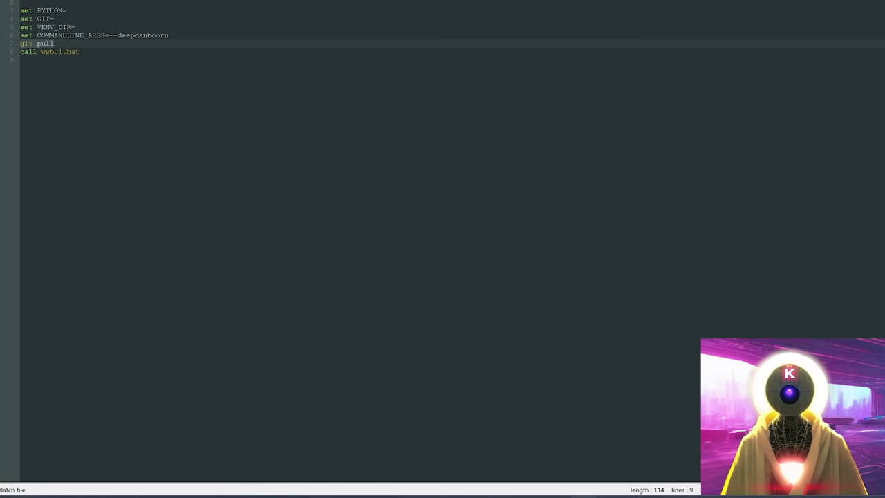
key(alt+Tab)
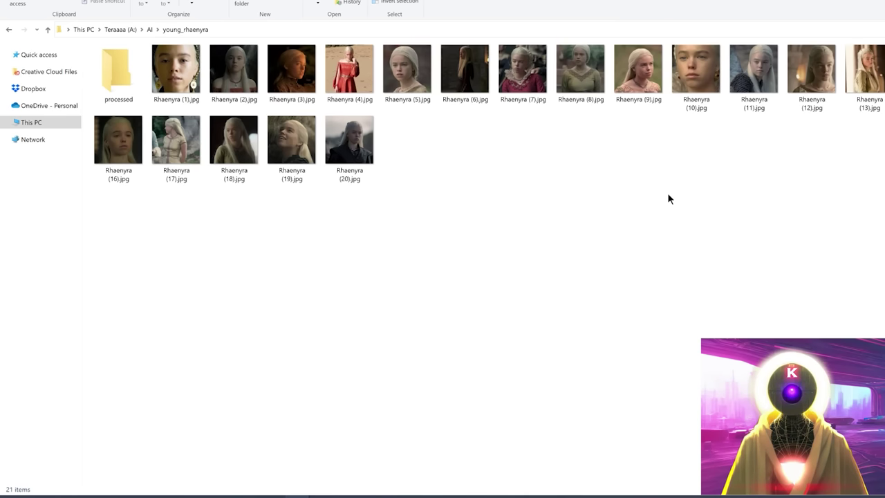
Step: Look through the Settings page of the Stable Diffusion web UI
mouse_move(684, 82)
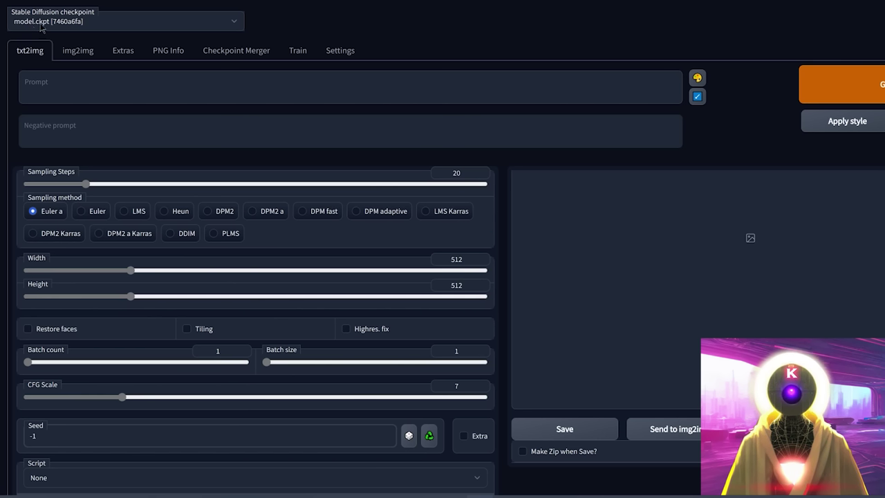
click(342, 51)
scroll(560, 214, down, 10)
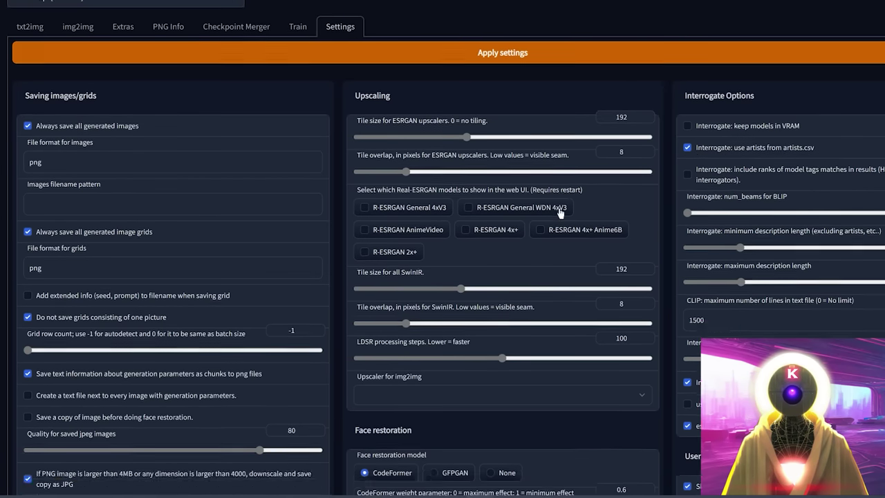
scroll(560, 214, down, 1)
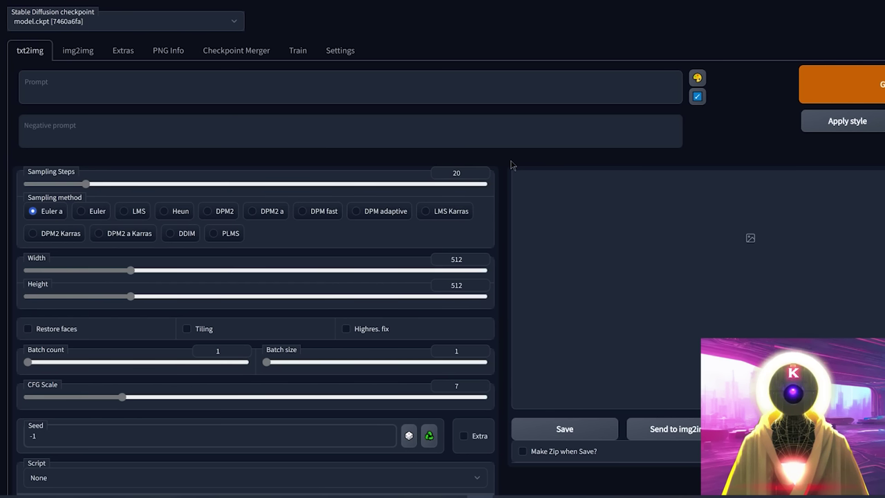
Step: Create a hypernetwork named rhaenyrayoung with modules 768, 320, 640 and 1280
click(299, 54)
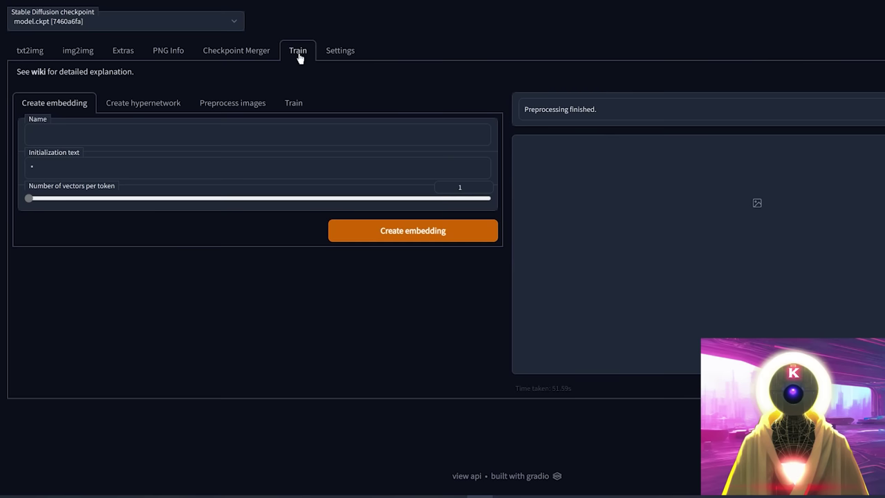
click(139, 104)
click(71, 136)
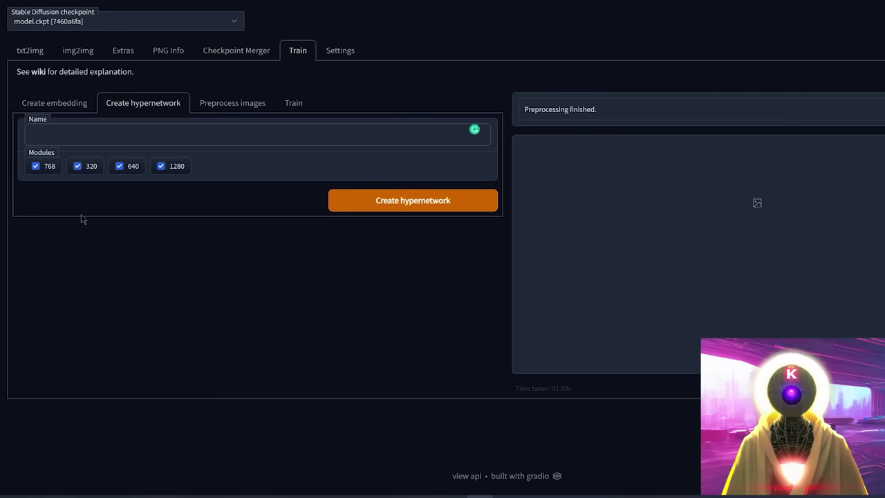
text(rhaenyrayoung)
click(340, 207)
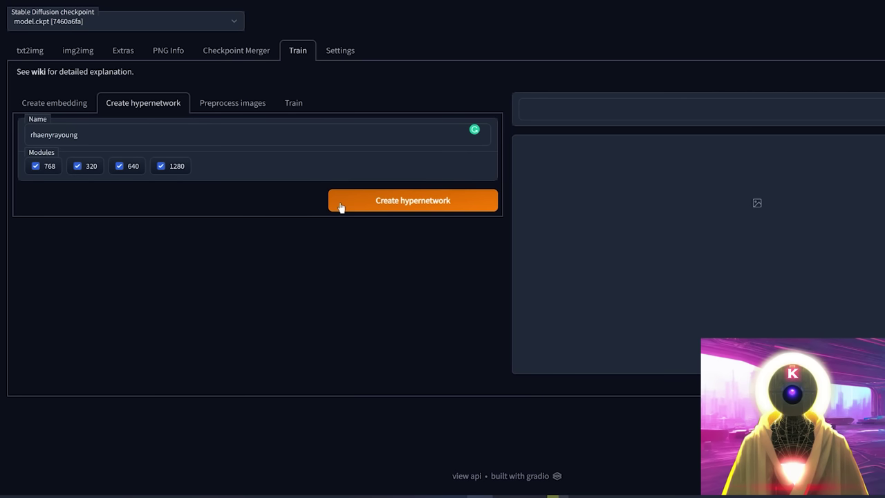
Step: Set the source directory for image preprocessing to A:\AI\young_rhaenyra, copying the path from File Explorer
click(228, 108)
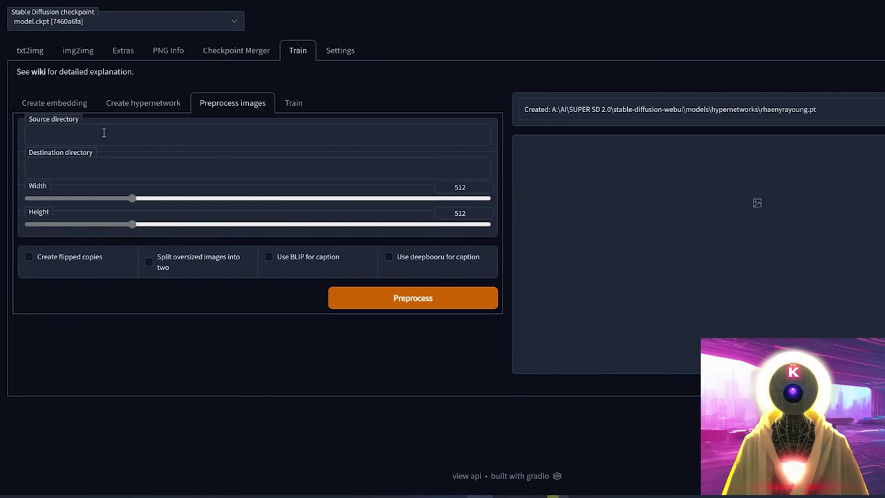
key(alt+Tab)
click(244, 32)
key(ctrl+c)
key(alt+Tab)
click(188, 131)
key(ctrl+v)
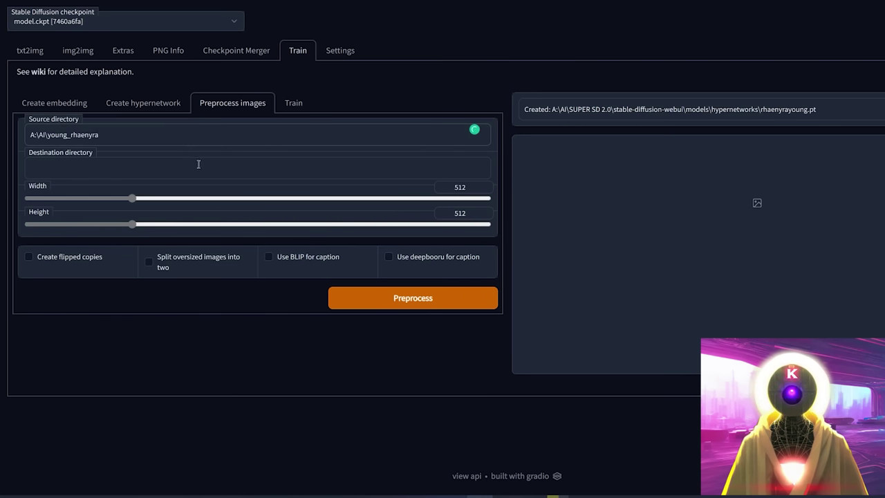
Step: Set the preprocessing destination directory to A:\AI\young_rhaenyra\processed, using the processed subfolder's path
key(alt+Tab)
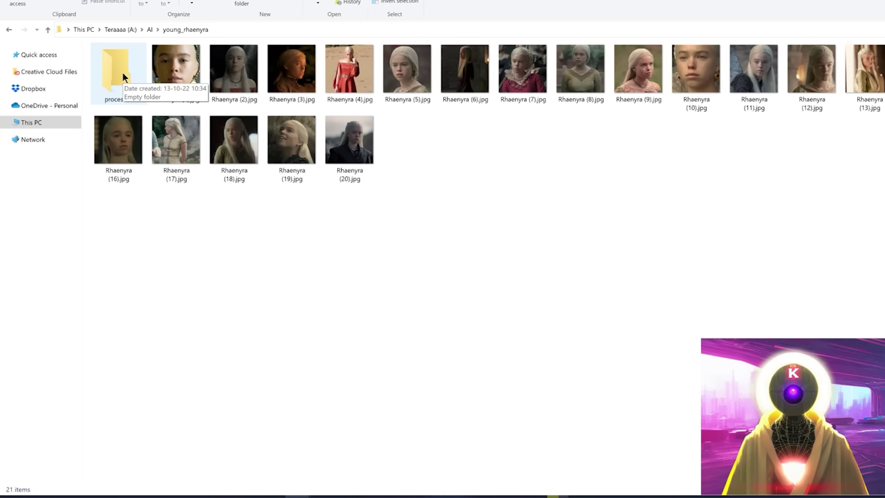
click(122, 71)
key(alt+Tab)
key(Tab)
key(ctrl+v)
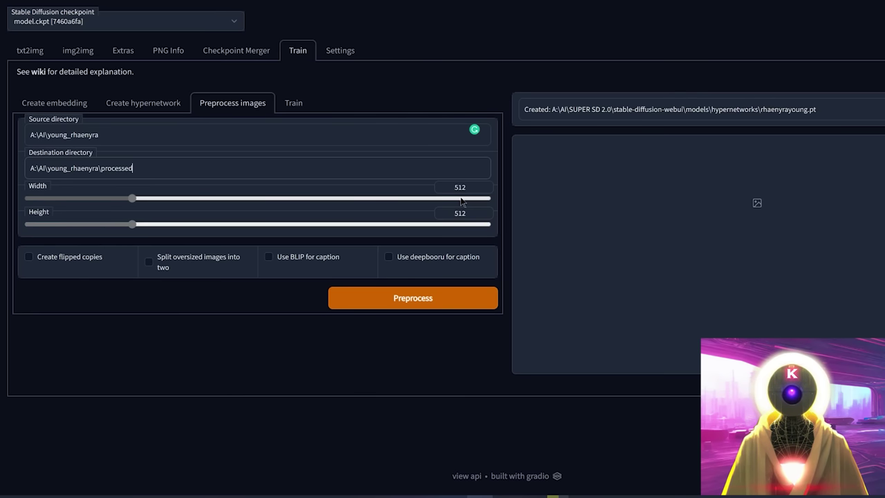
Step: Preprocess the images with BLIP captions and open the first image's caption text file in the processed folder
click(269, 257)
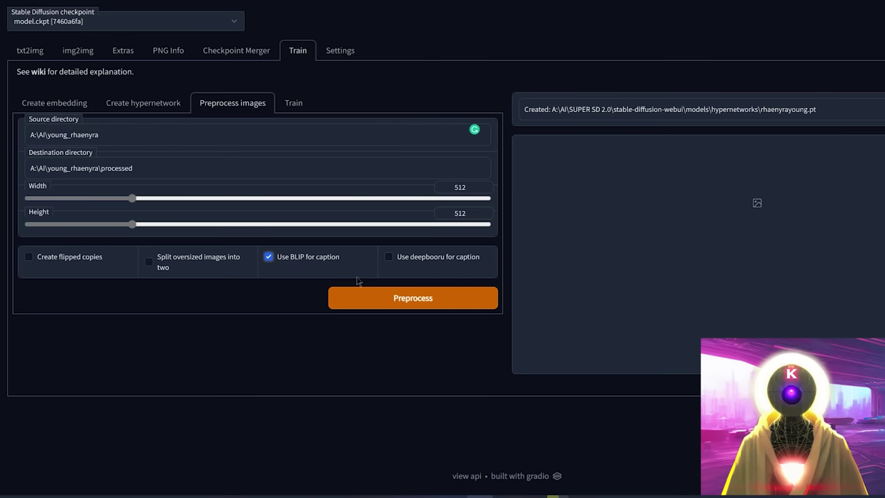
click(391, 300)
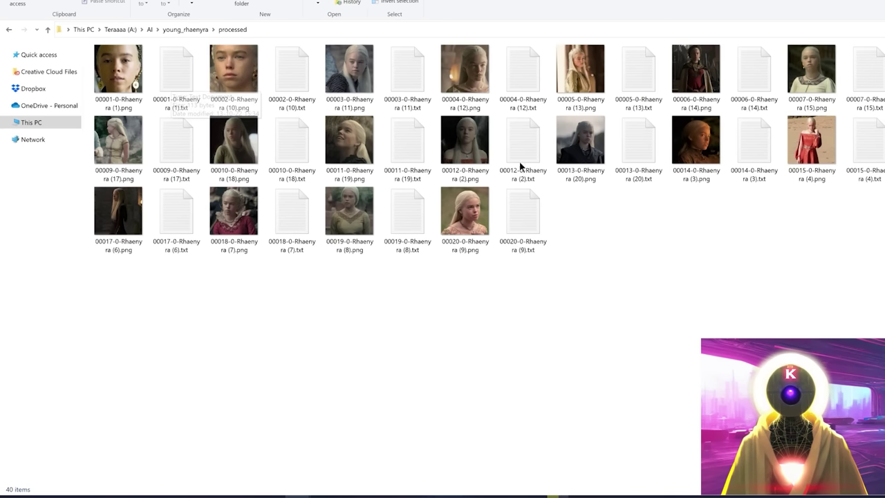
double_click(166, 72)
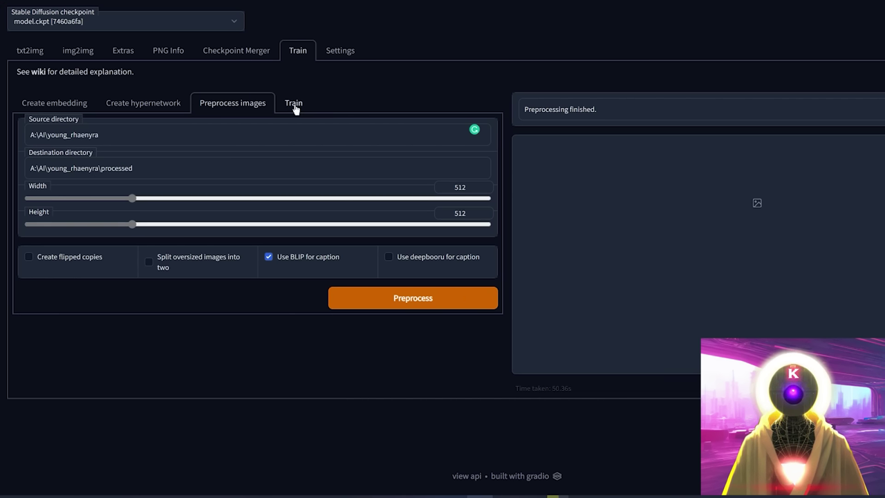
Step: Choose the rhaenyrayoung hypernetwork for training and set its learning rate to 0.00005
click(294, 104)
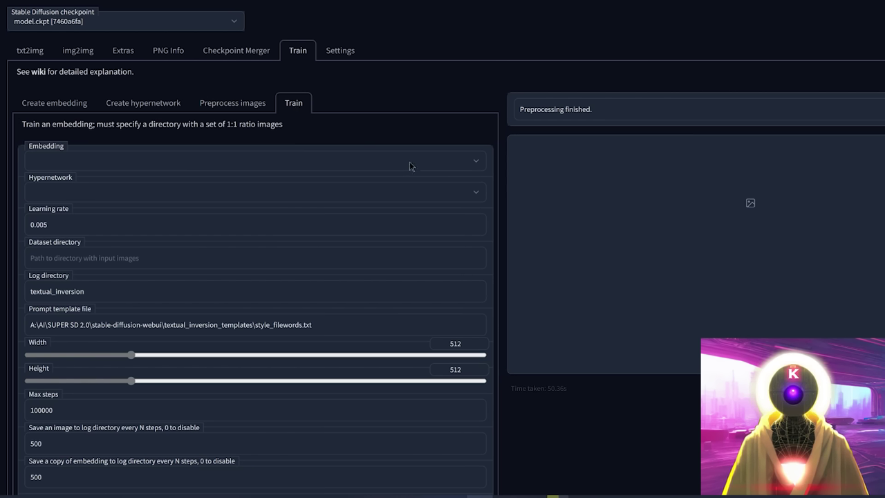
click(478, 197)
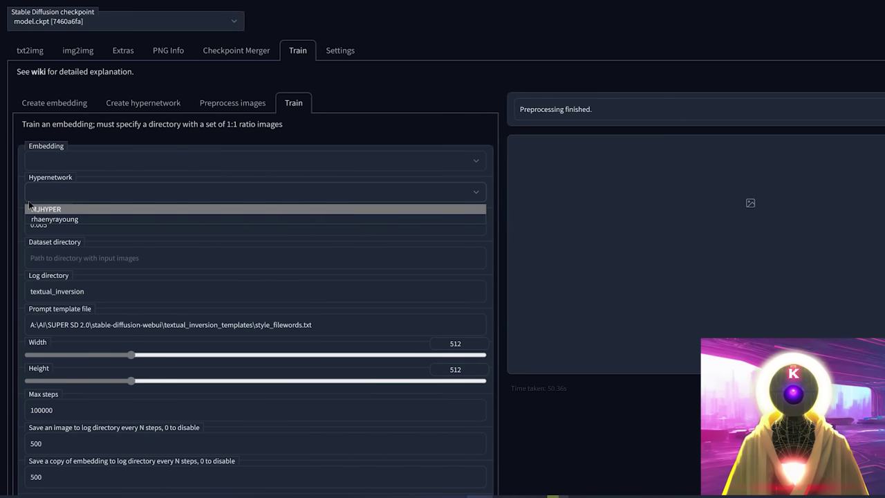
click(78, 220)
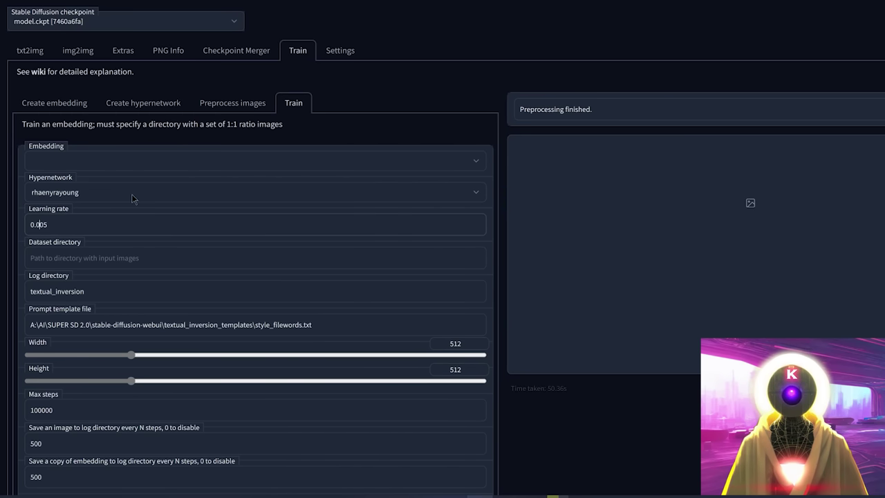
click(40, 225)
text(00)
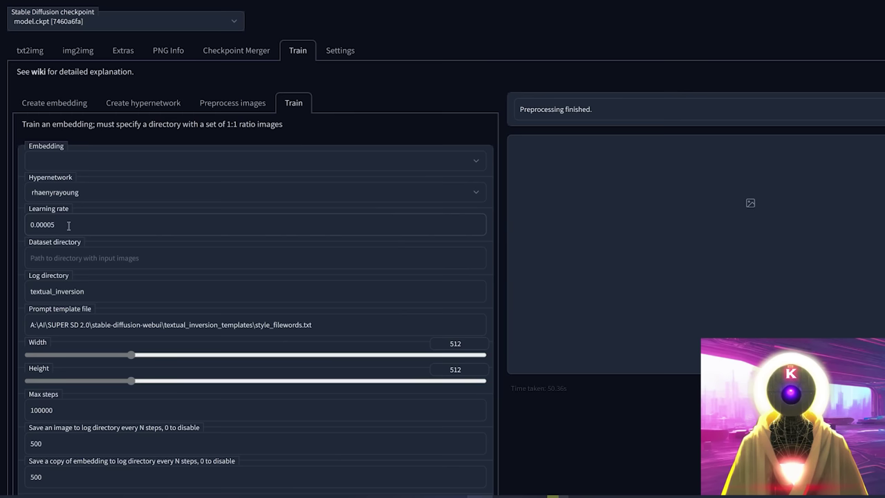
drag(55, 225, 37, 226)
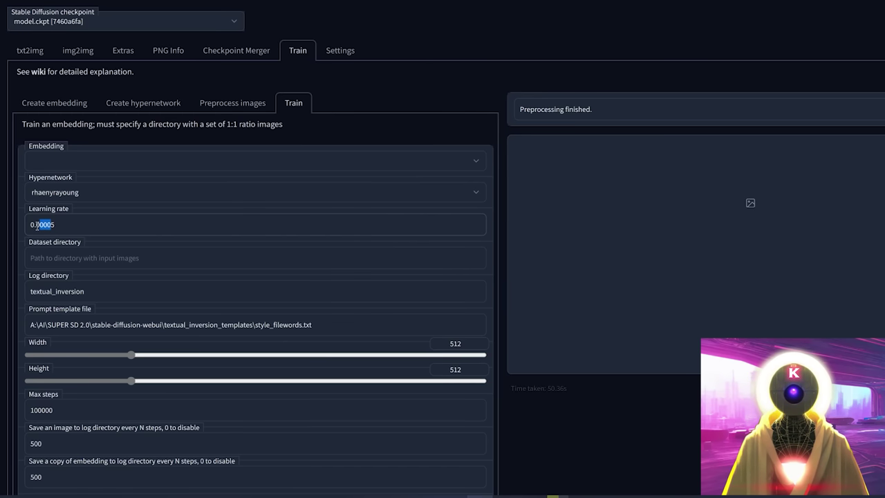
click(132, 228)
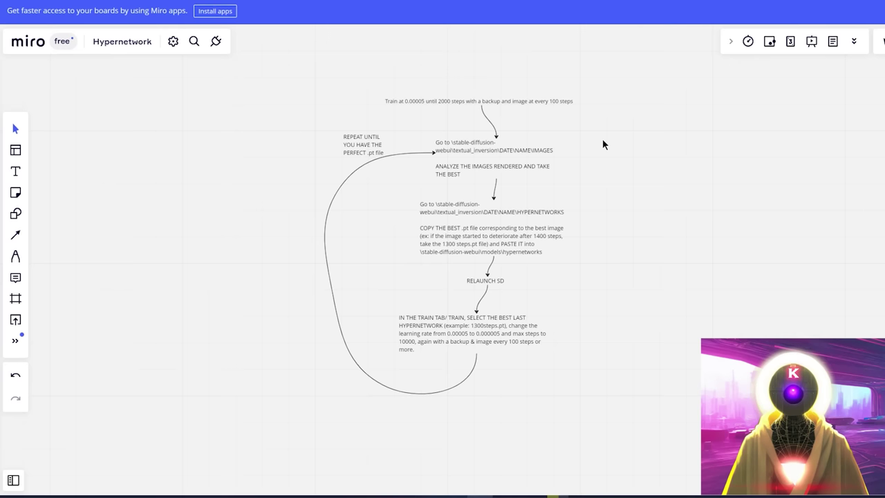
Step: Examine the Hypernetwork training flowchart on the Miro board and check the learning rate in the web UI's training form
drag(433, 75, 540, 382)
click(592, 378)
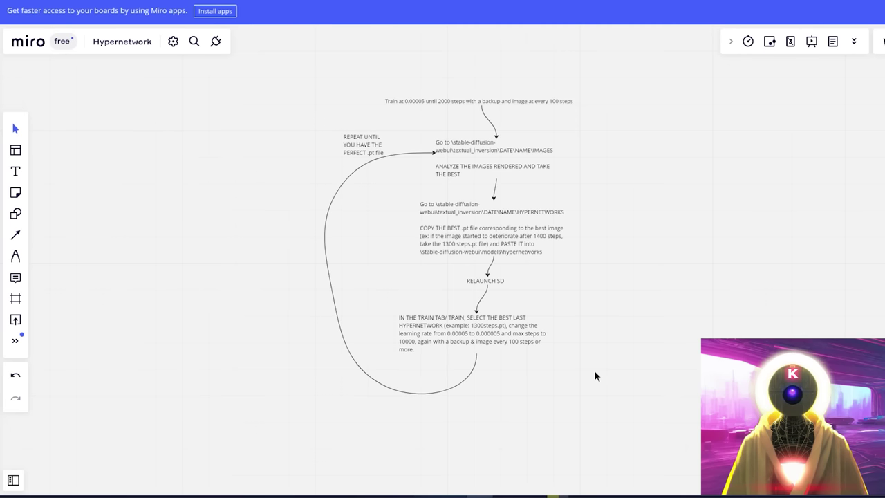
scroll(566, 138, up, 5)
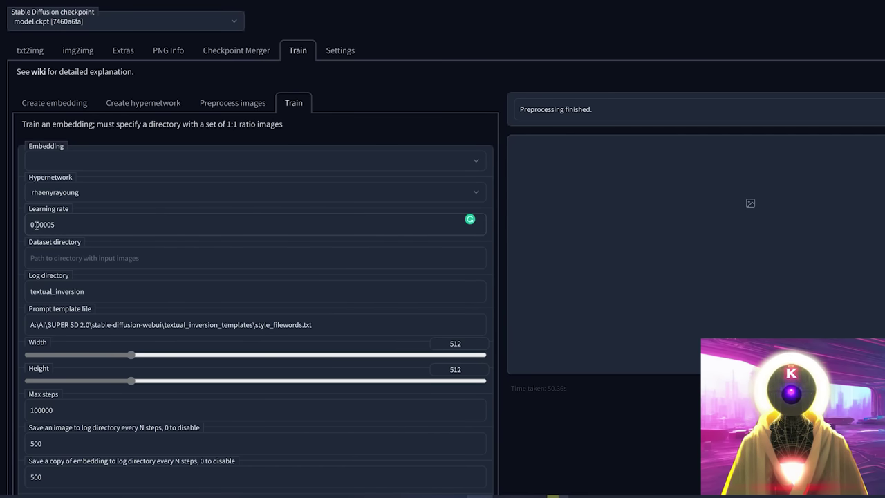
drag(37, 225, 54, 225)
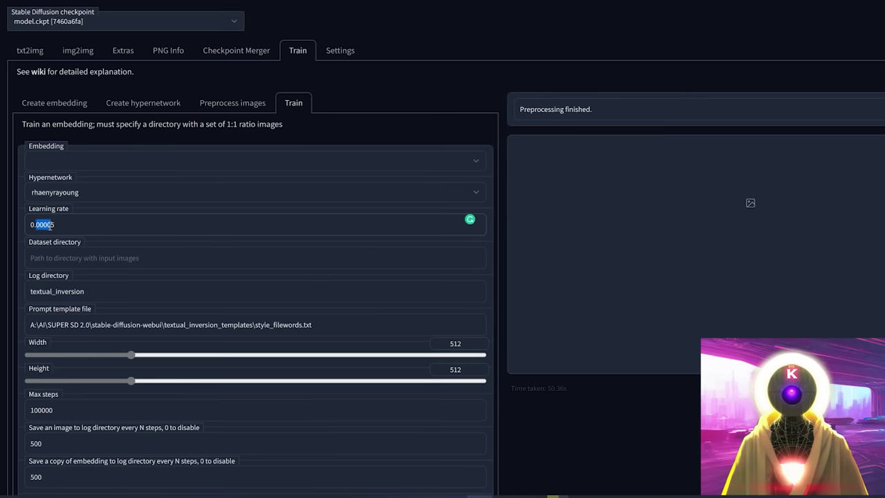
Step: Set the maximum number of training steps to 2000
drag(62, 407, 7, 419)
text(2000)
scroll(41, 388, down, 1)
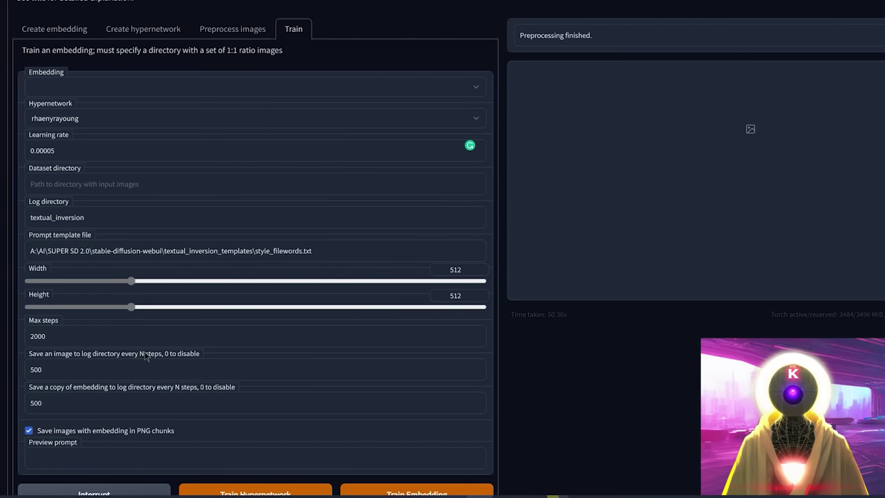
Step: Set the image and embedding copy save intervals to 100 steps, and paste a preview prompt for the training
drag(40, 370, 23, 373)
text(100)
key(Tab)
text(100)
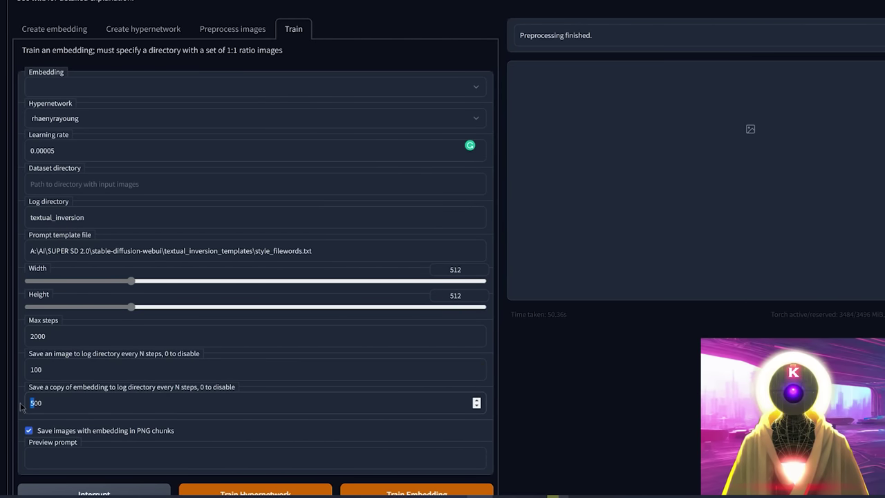
click(318, 462)
key(ctrl+v)
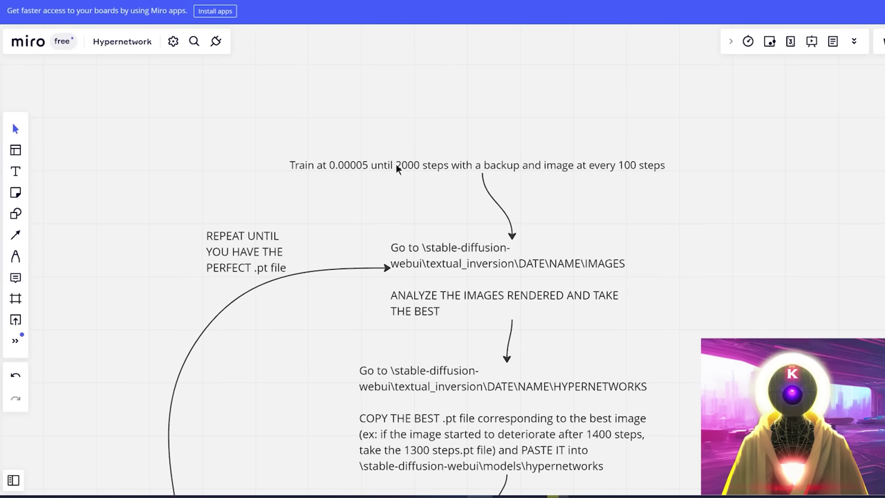
Step: Check the training settings on the Miro board, and set the dataset directory to A:\AI\young_rhaenyra\processed in the web UI
click(396, 165)
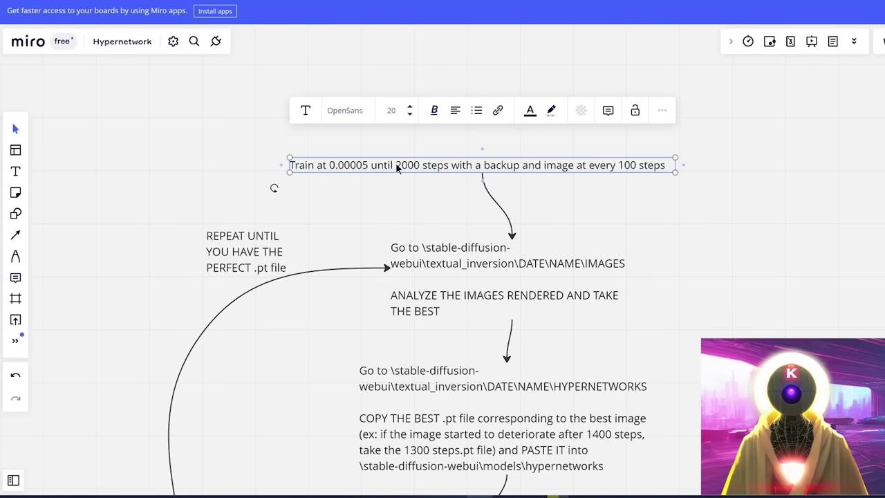
scroll(690, 339, down, 5)
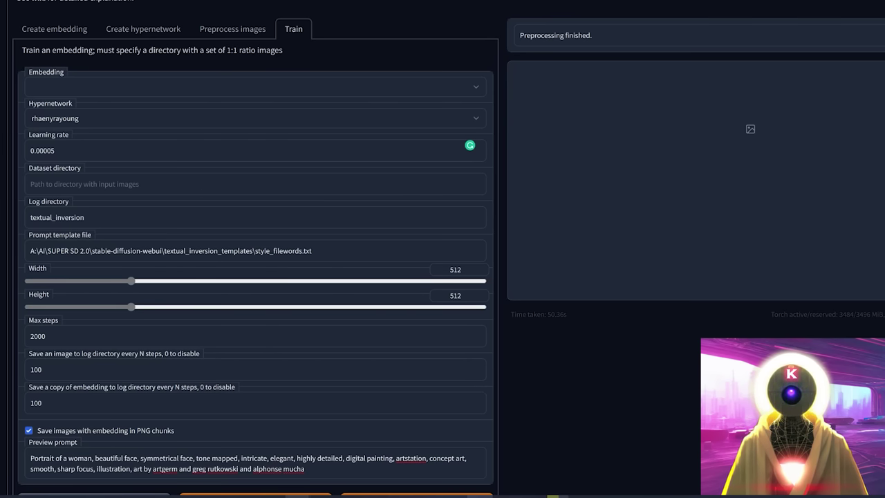
click(298, 496)
click(279, 31)
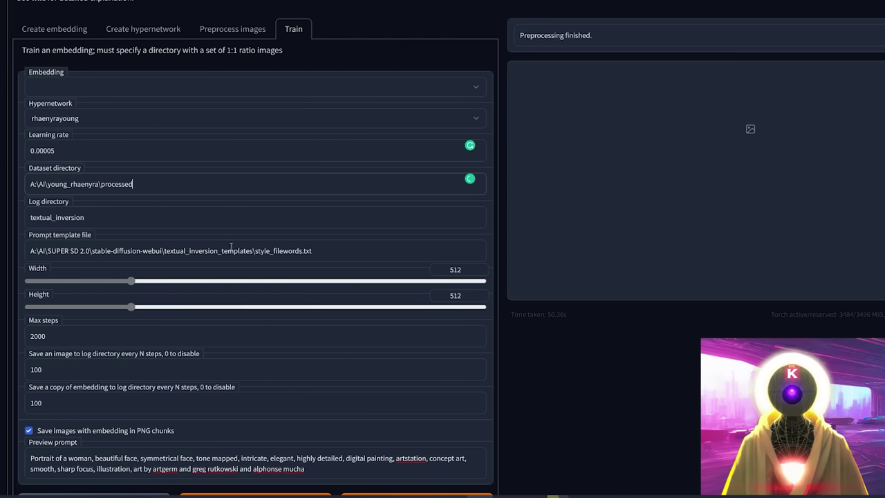
Step: Change the prompt template file from the style template to hypernetwork.txt and start the hypernetwork training
double_click(257, 250)
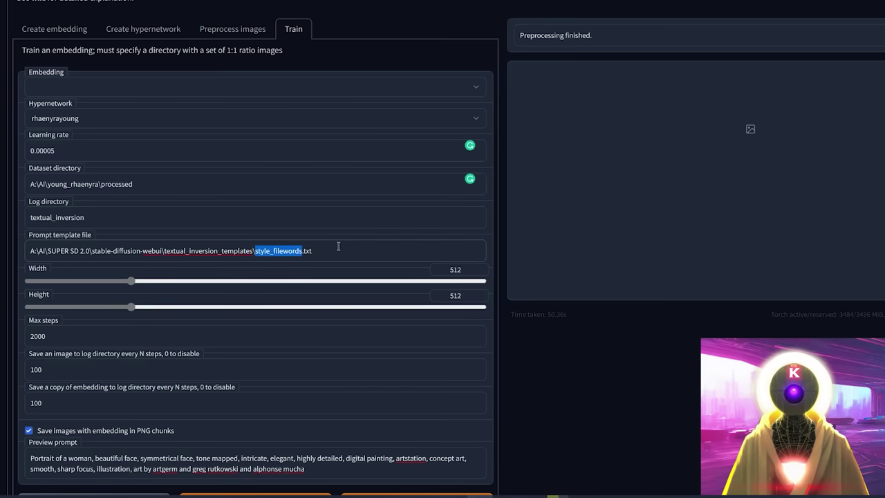
key(ctrl+v)
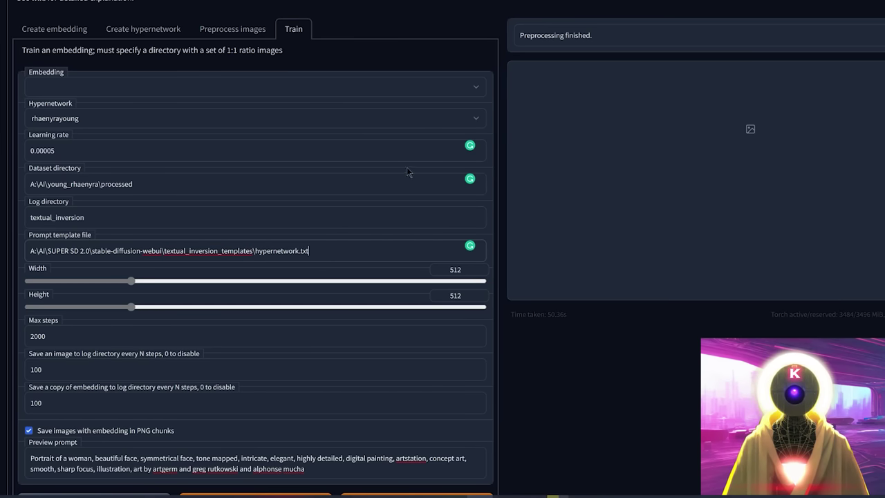
scroll(283, 182, down, 1)
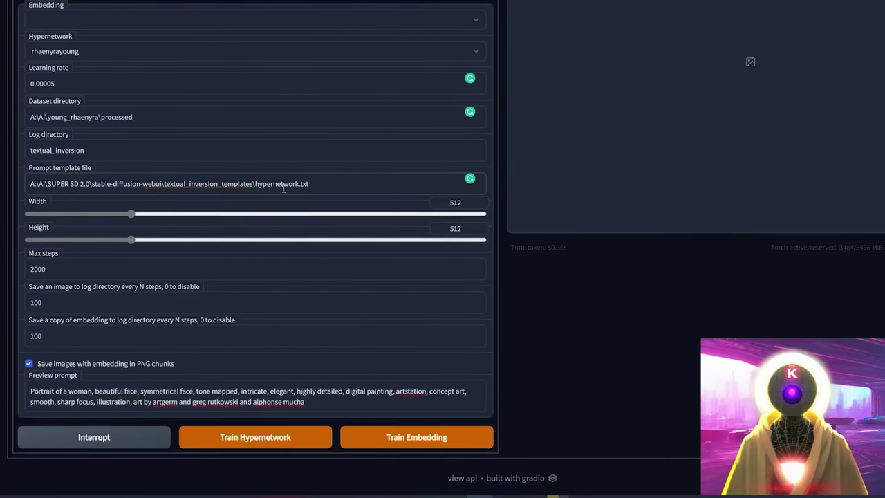
click(253, 436)
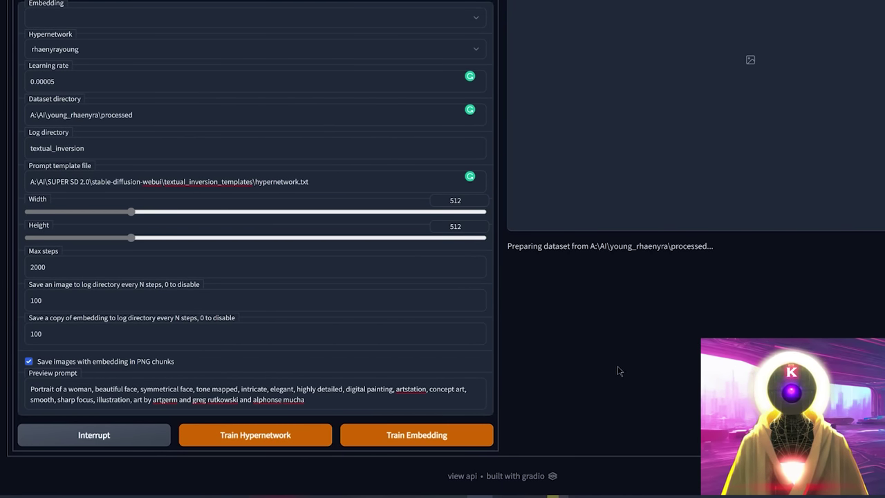
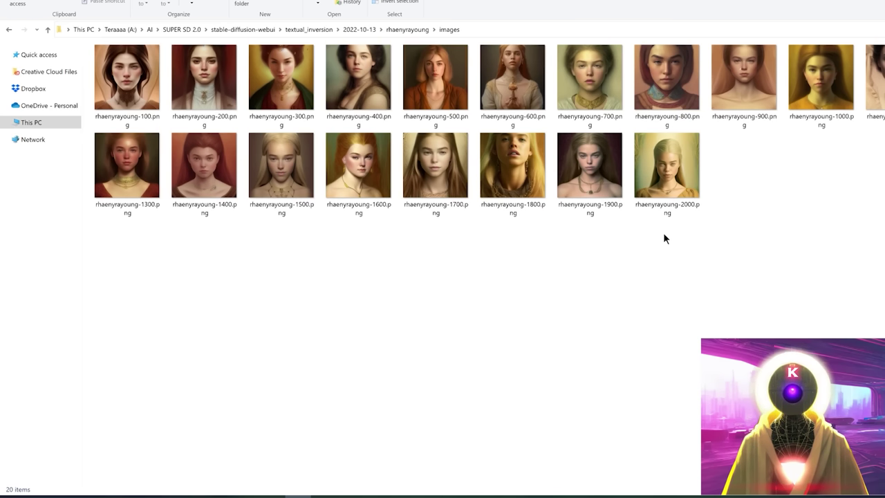
Step: View the training preview rhaenyrayoung-2000.png at full size and close it again
click(640, 178)
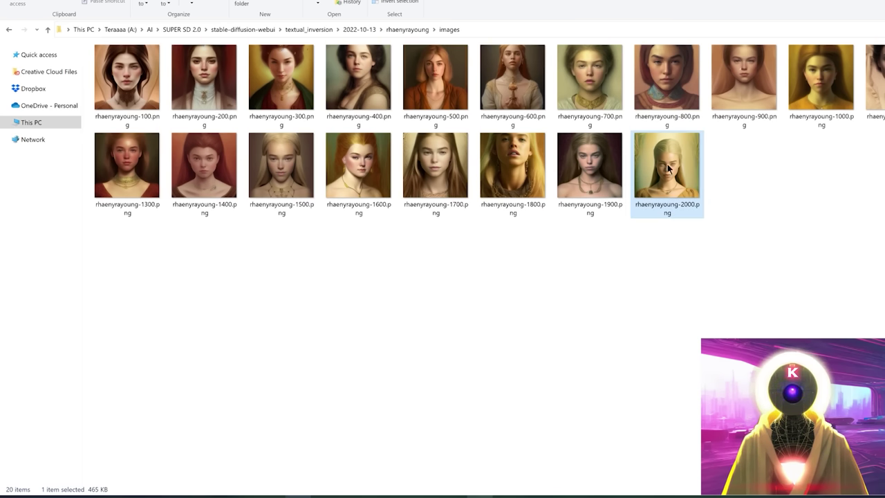
double_click(668, 164)
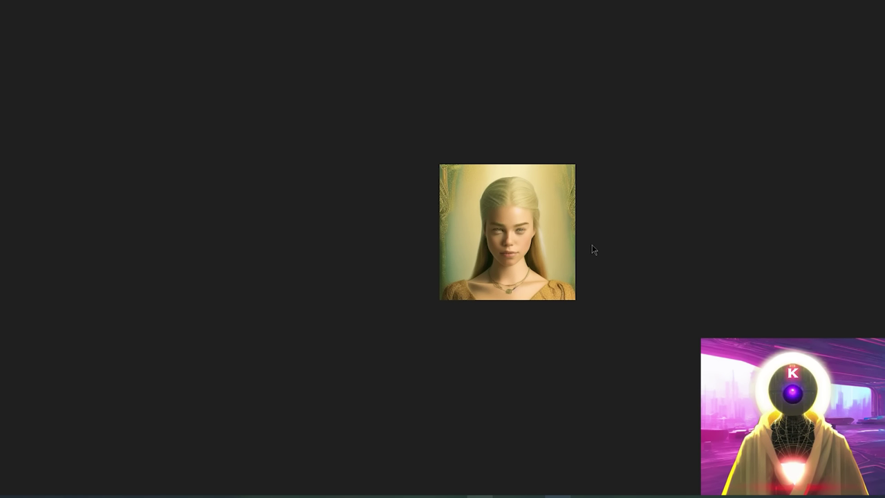
key(Escape)
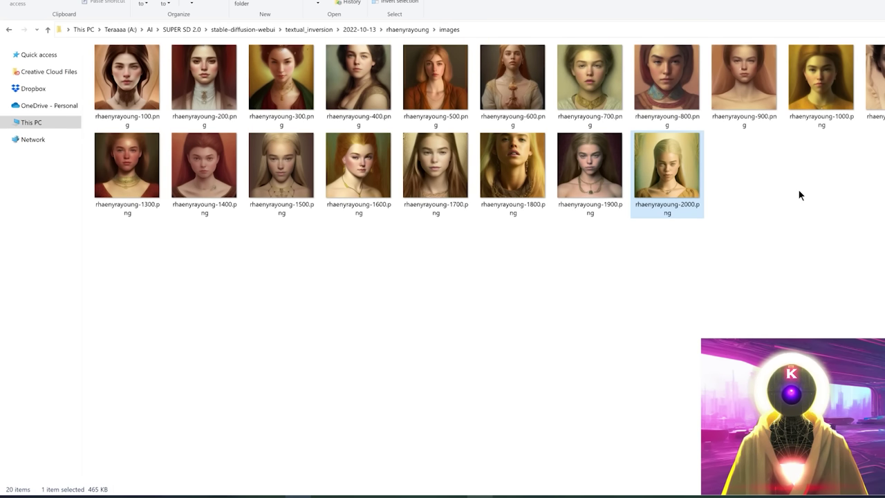
Step: Open the images folder of the MJHYPER run under textual_inversion\2022-10-12 and examine its previews from 2500 steps onward
click(365, 30)
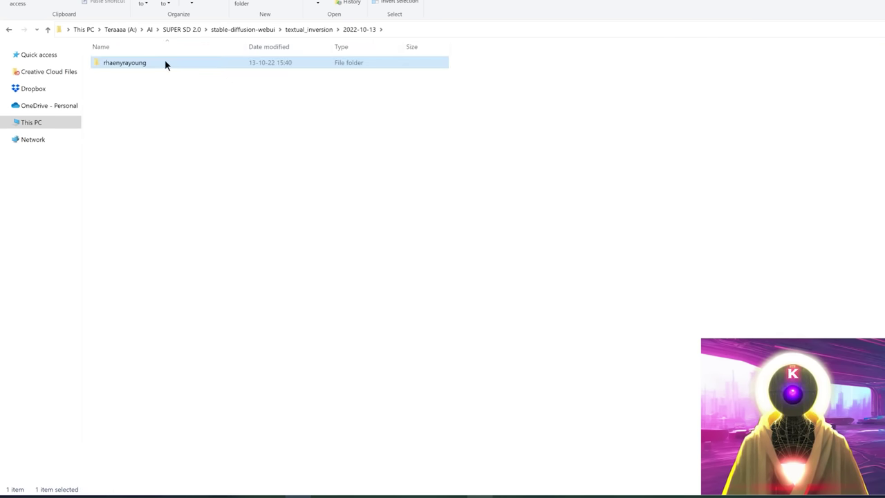
click(307, 30)
double_click(117, 62)
double_click(118, 63)
double_click(121, 73)
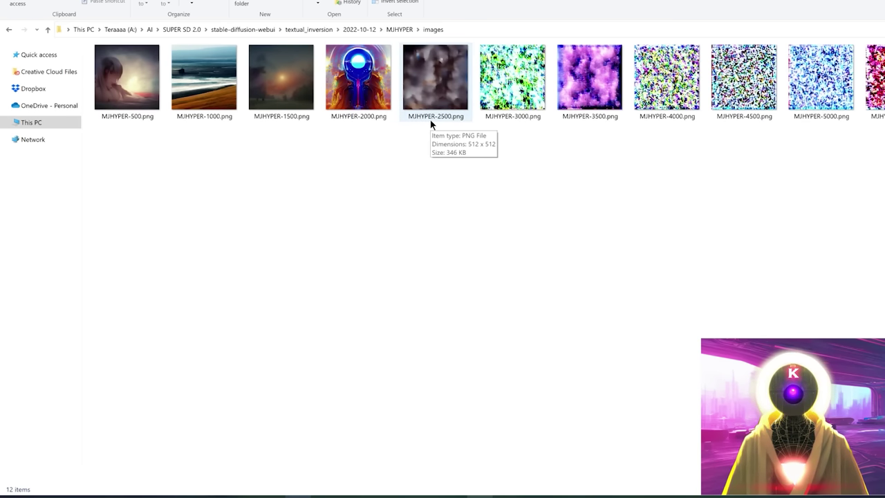
drag(454, 119, 884, 118)
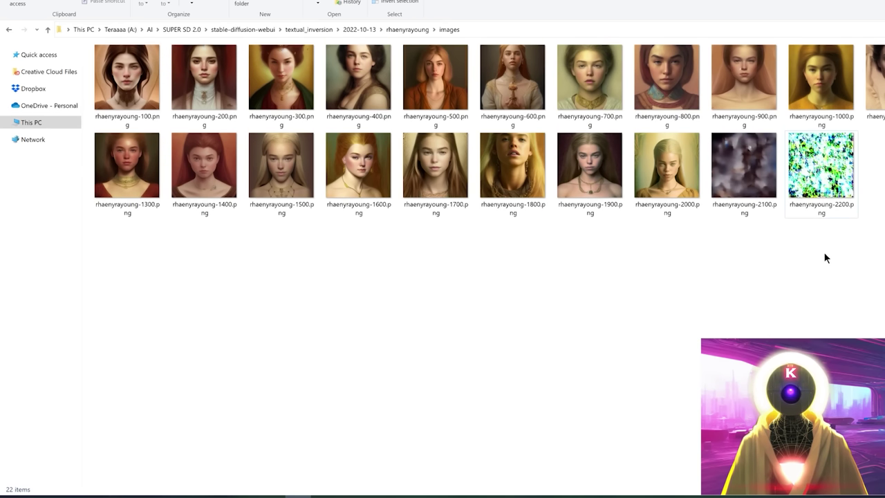
Step: Compare the rhaenyrayoung preview images for 2100 and 2200 steps with the one for 2000 steps
drag(833, 245, 753, 175)
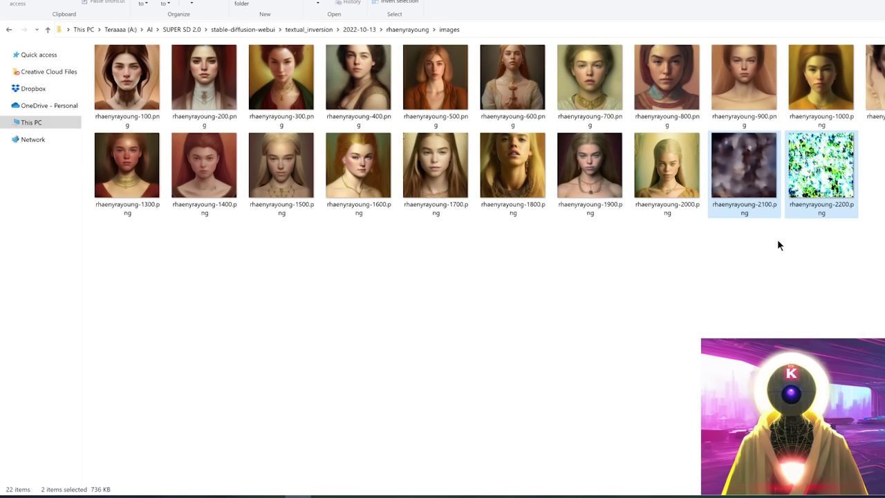
drag(836, 249, 719, 152)
click(853, 308)
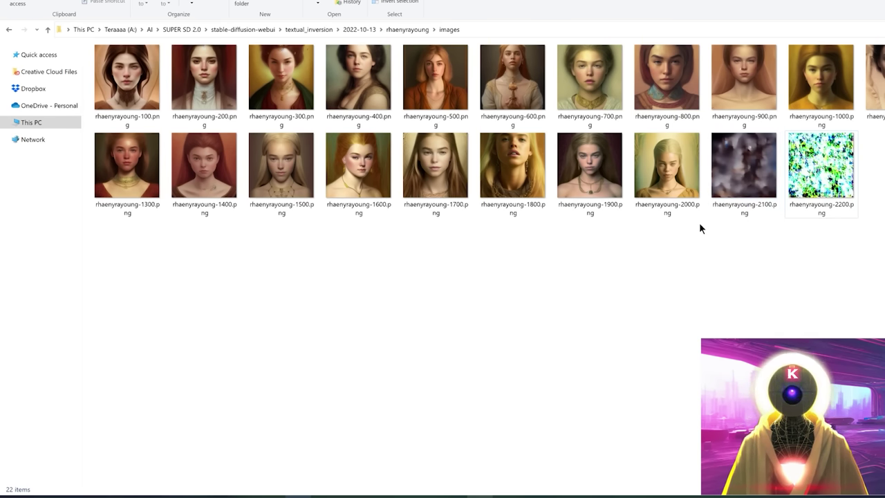
click(676, 171)
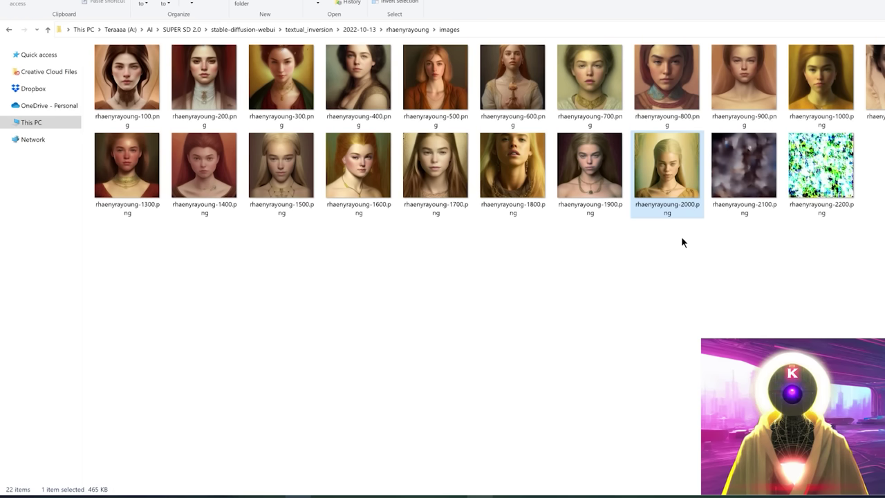
mouse_move(669, 181)
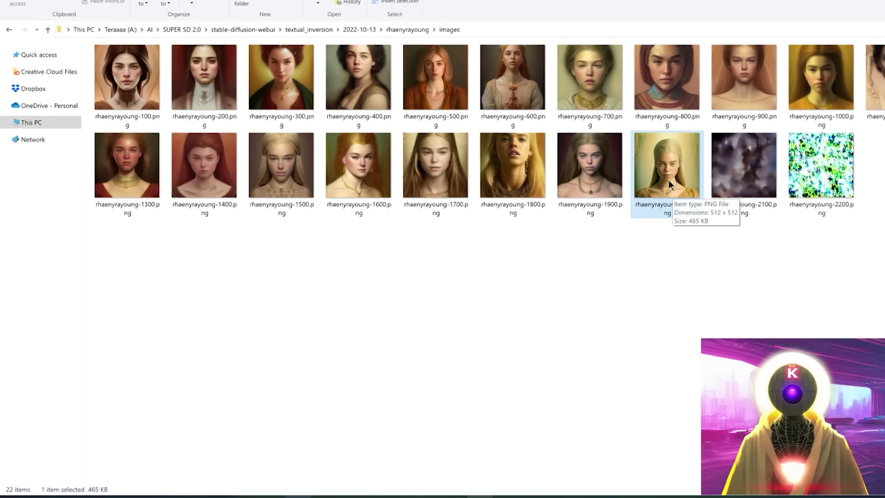
Step: Open the hypernetworks folder of the 2022-10-13 rhaenyrayoung run and review its saved .pt files
click(418, 29)
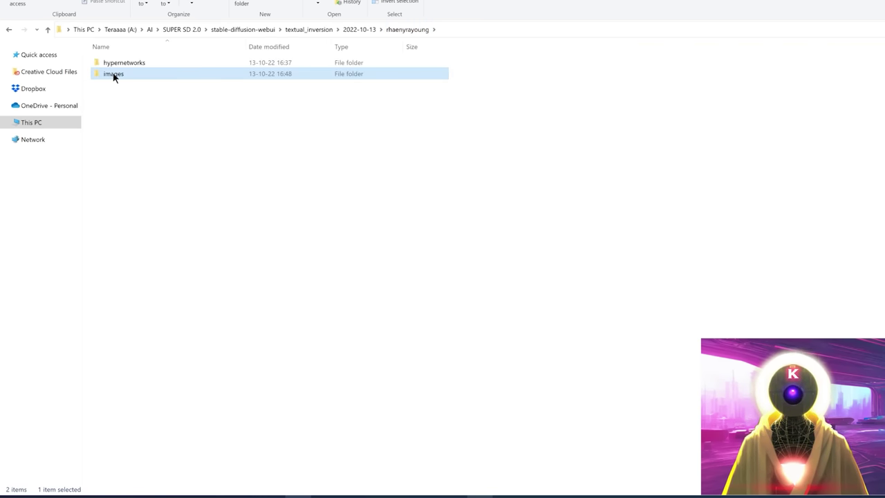
mouse_move(114, 78)
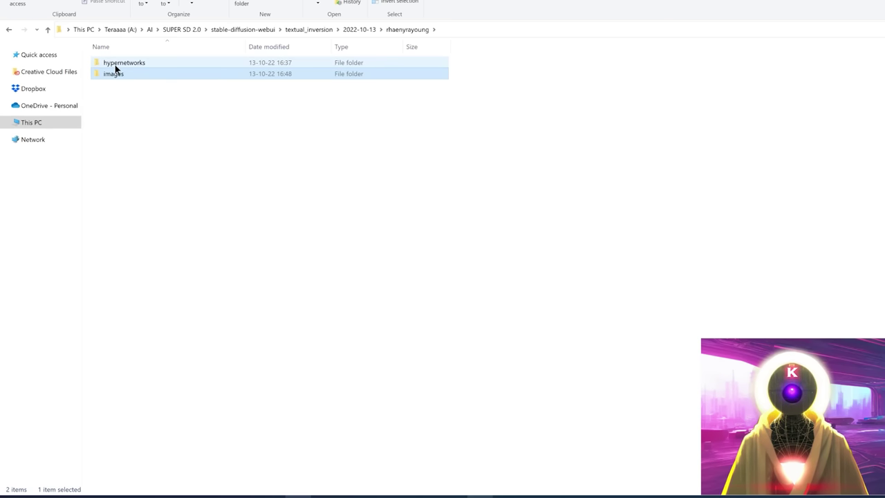
double_click(116, 69)
drag(318, 309, 149, 60)
click(256, 366)
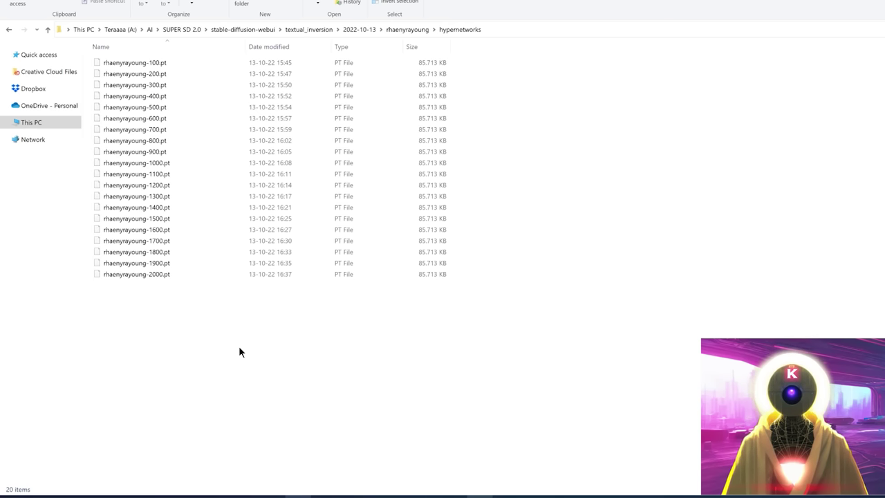
Step: Copy rhaenyrayoung-2000.pt into the stable-diffusion-webui\models\hypernetworks folder
mouse_move(156, 274)
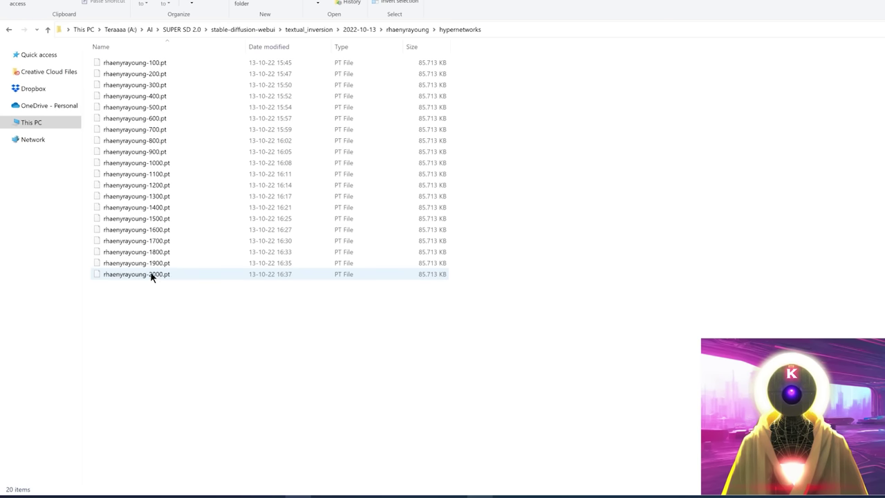
click(152, 275)
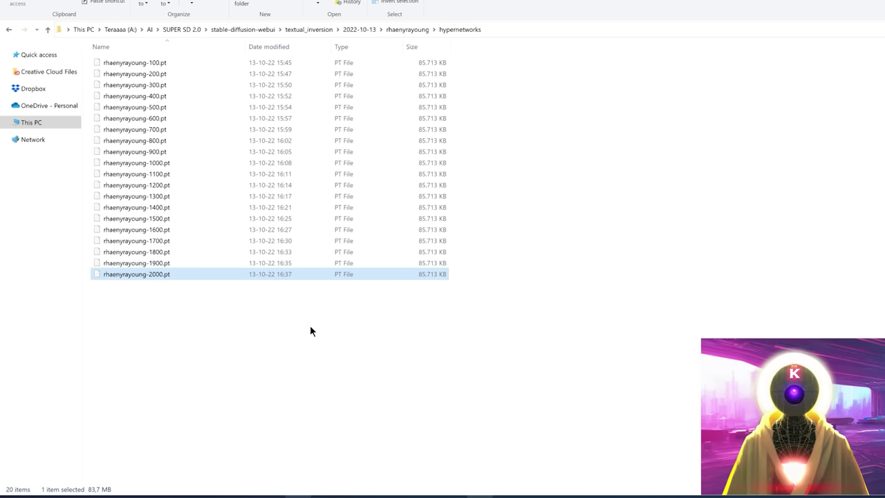
click(265, 29)
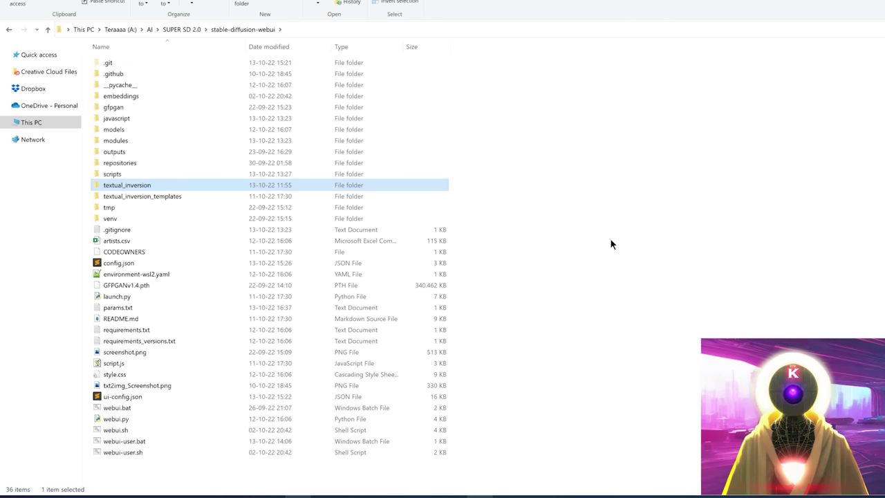
click(110, 132)
double_click(108, 135)
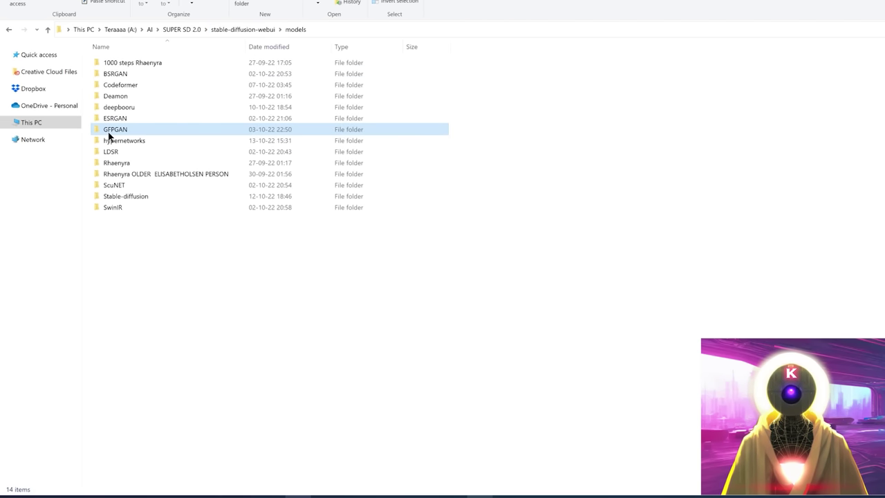
double_click(110, 132)
key(ctrl+v)
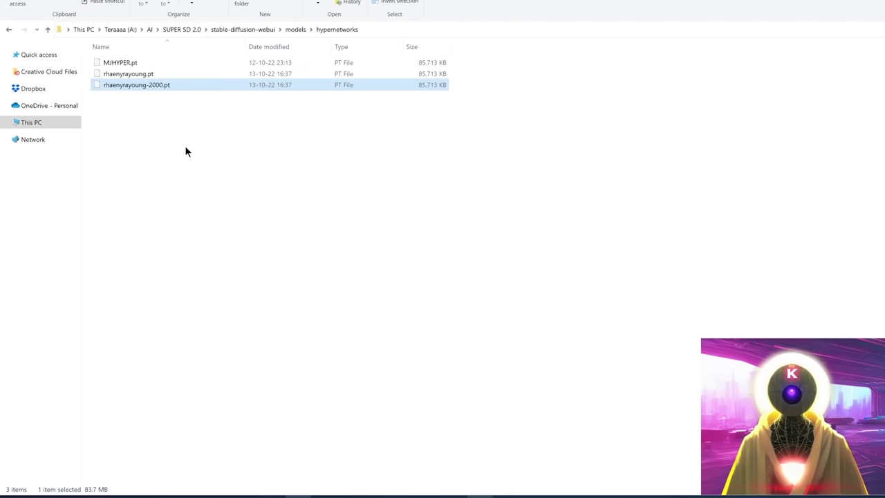
Step: Launch the web UI with webui-user.bat and choose rhaenyrayoung-2000 as the hypernetwork to train
click(242, 29)
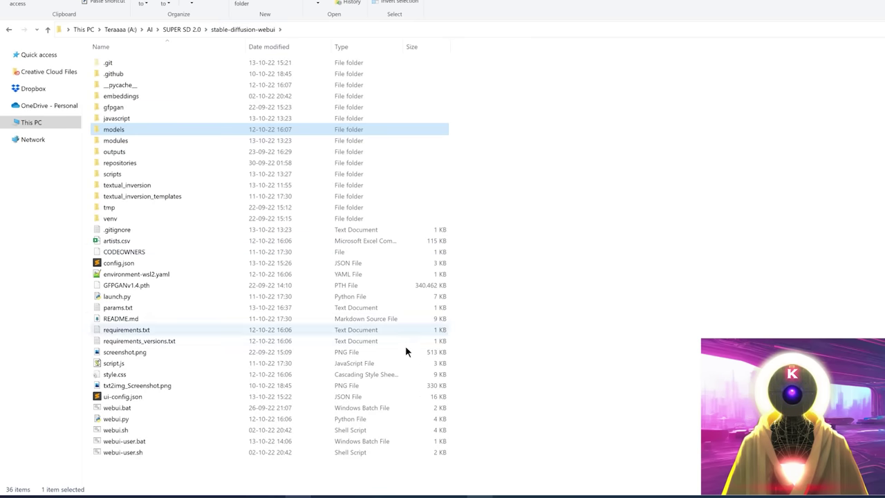
double_click(117, 443)
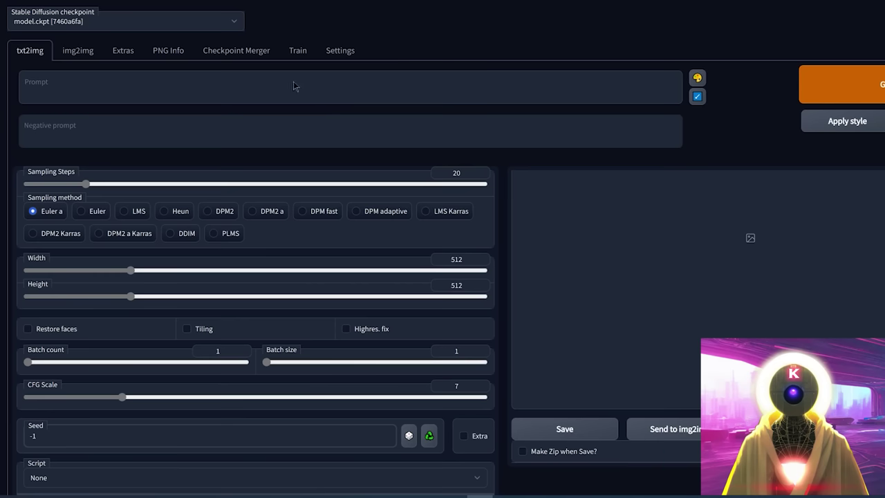
click(293, 53)
click(294, 104)
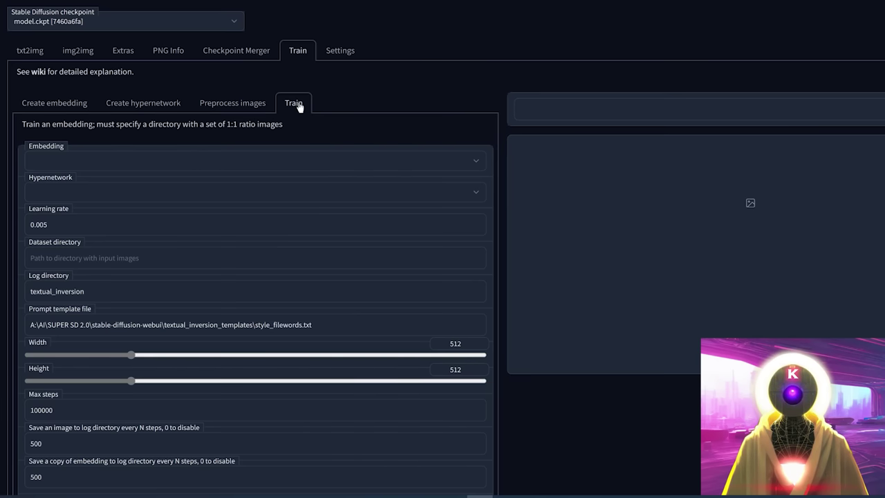
click(476, 199)
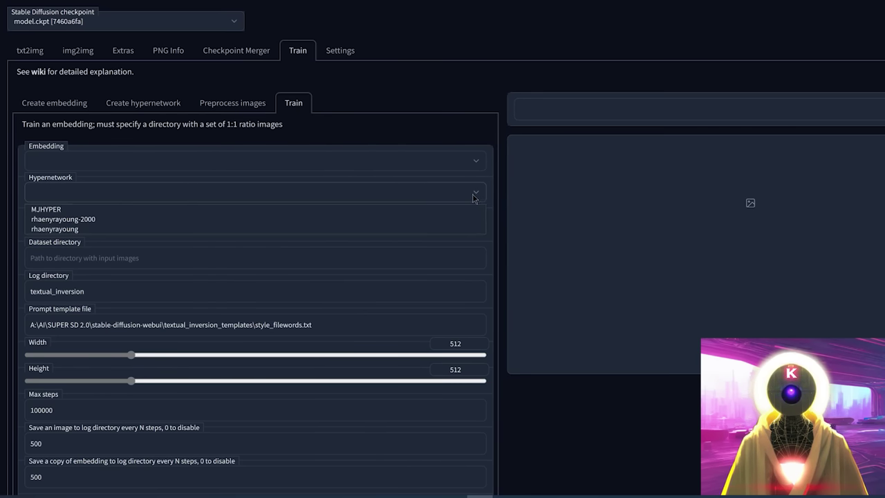
click(85, 219)
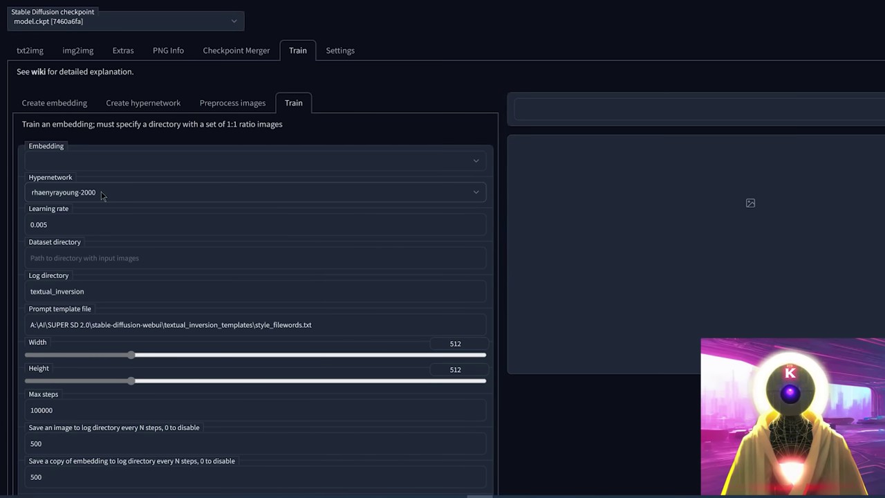
Step: Set the learning rate for the rhaenyrayoung-2000 training to 0.000005
text(00)
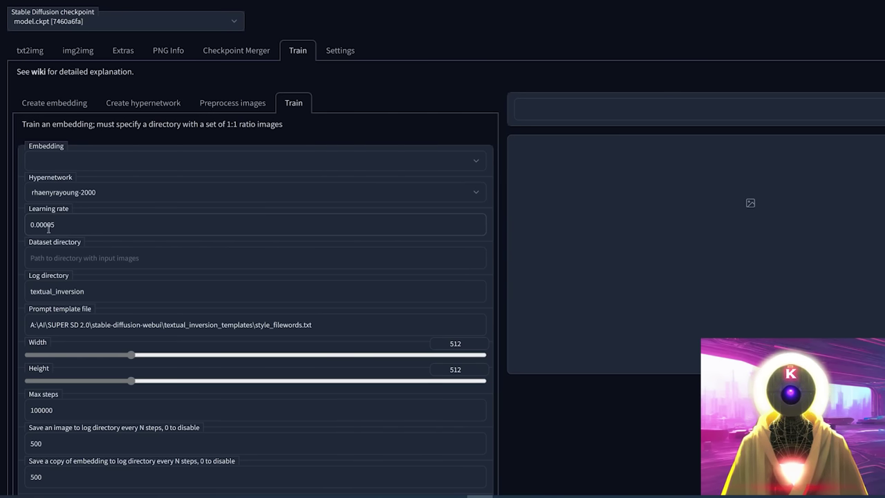
drag(51, 225, 36, 226)
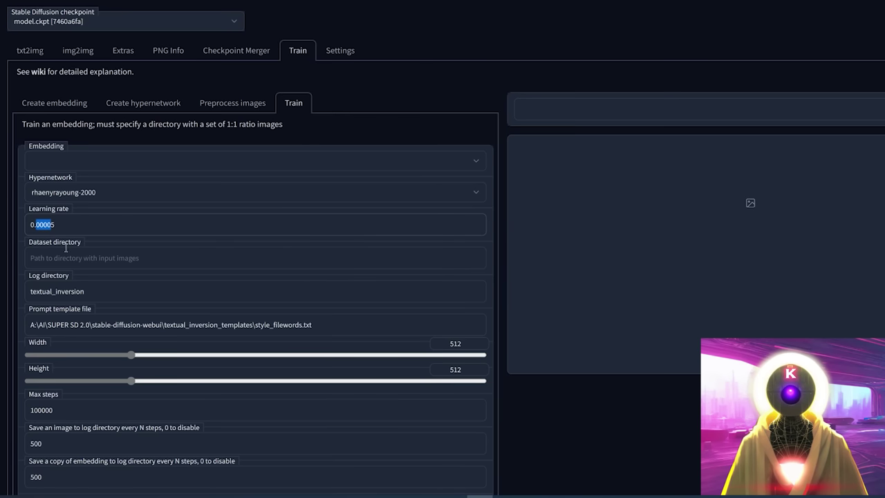
click(44, 225)
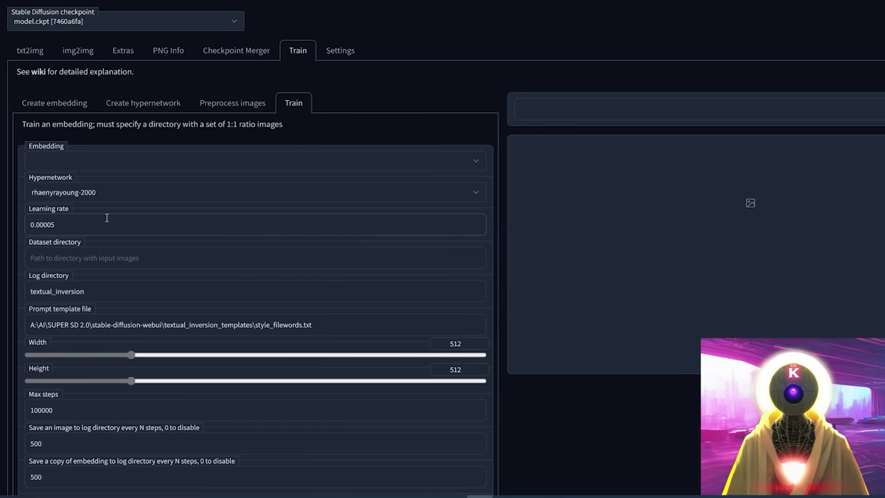
text(0)
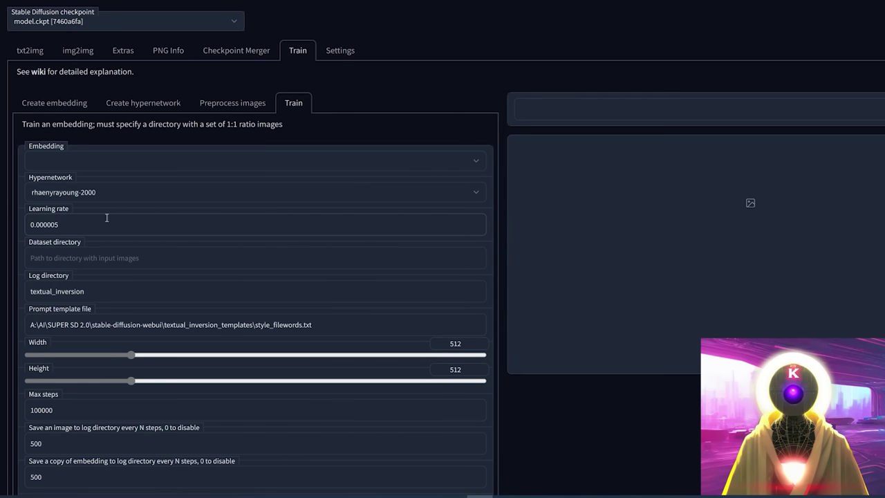
Step: Set the dataset directory to A:\AI\young_rhaenyra\processed and use hypernetwork.txt as the prompt template file
drag(58, 225, 36, 225)
click(128, 229)
click(111, 264)
click(298, 495)
text(A:\AI\young_rhaenyra\processed)
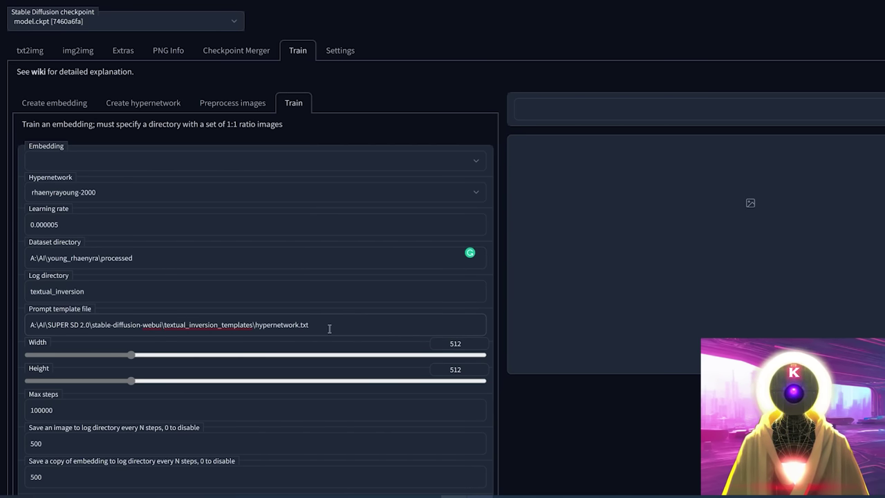
Step: Set the max steps to 10000 and save both an image and an embedding copy every 100 steps
drag(81, 408, 5, 419)
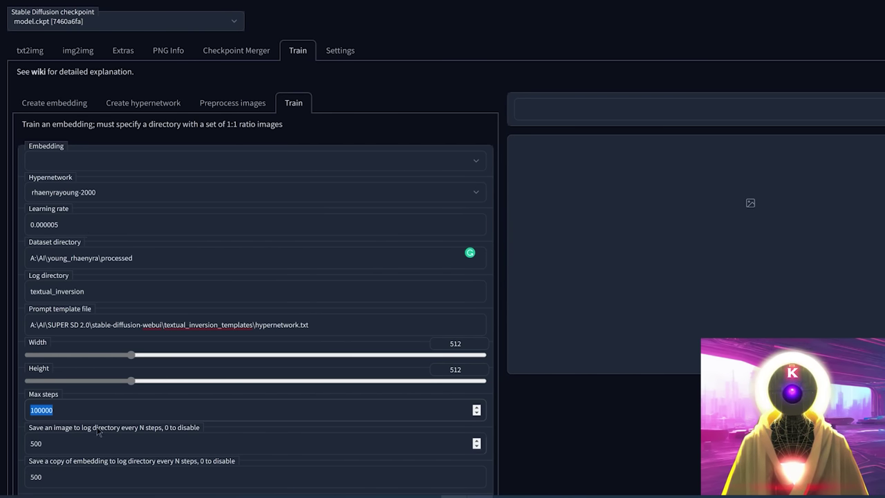
text(10000)
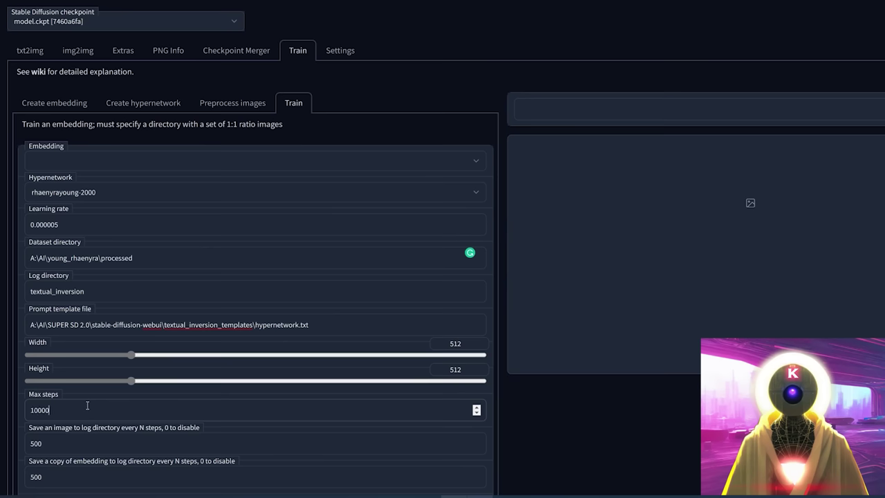
scroll(87, 406, down, 5)
double_click(36, 369)
text(100)
drag(53, 402, 6, 412)
text(100)
Step: Enter the preview prompt "Portrait of a woman, dramatic lighting, tone mapped, intricate, elegant, highly detailed, digital painting, artstation"
click(277, 453)
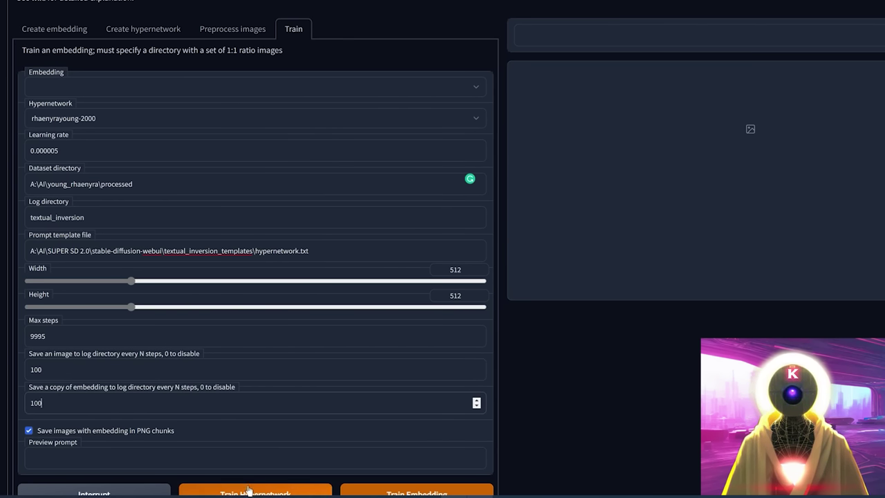
text(Portrait of a woman, dramatic lighting, tone mapped, intricate, elegant, highly detailed, digital painting, artstation, concept art, smooth, sharp focus, illustration, art by artgerm and greg rutkowski and alphonse mucha)
scroll(283, 457, down, 1)
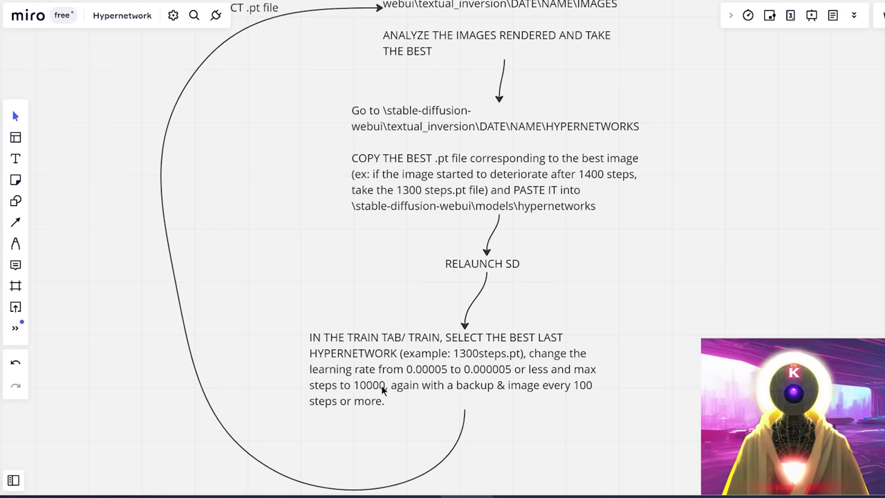
Step: Switch to Photopea and compare the wooden cube on Layer 1 copy with the circular cutout on Layer 2
scroll(515, 359, down, 2)
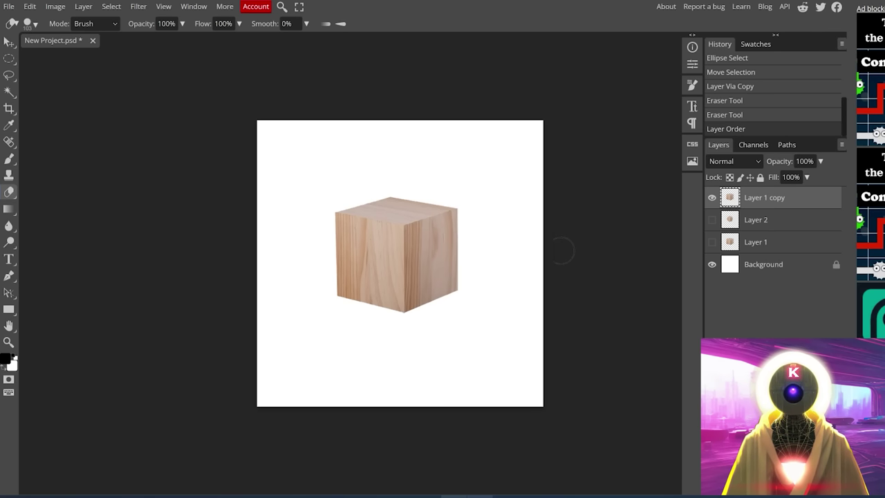
click(713, 220)
click(712, 198)
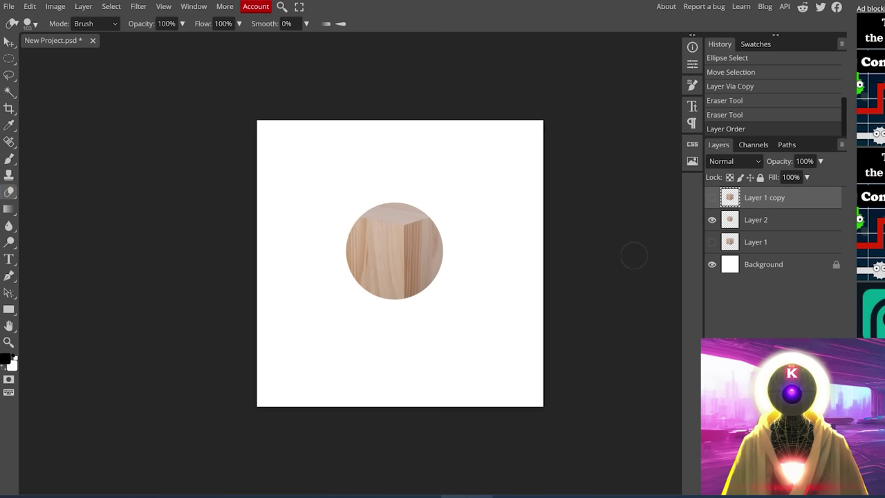
click(712, 220)
click(712, 198)
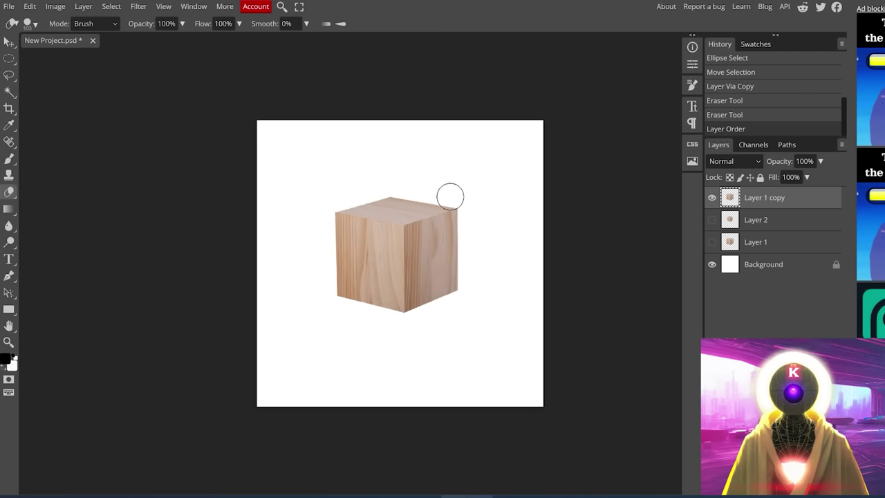
Step: Erase the cube's outer corners and edges on Layer 1 copy with the 103 px eraser to rough out a rounded shape
mouse_move(449, 193)
mouse_down()
mouse_move(475, 245)
mouse_move(439, 301)
mouse_up()
mouse_move(387, 314)
mouse_down()
mouse_move(228, 266)
mouse_move(295, 283)
mouse_move(353, 313)
mouse_move(354, 193)
mouse_up()
mouse_move(336, 294)
mouse_down()
mouse_move(339, 211)
mouse_move(421, 184)
mouse_move(469, 243)
mouse_move(345, 303)
mouse_move(449, 311)
mouse_move(439, 258)
mouse_move(376, 222)
mouse_move(464, 305)
mouse_up()
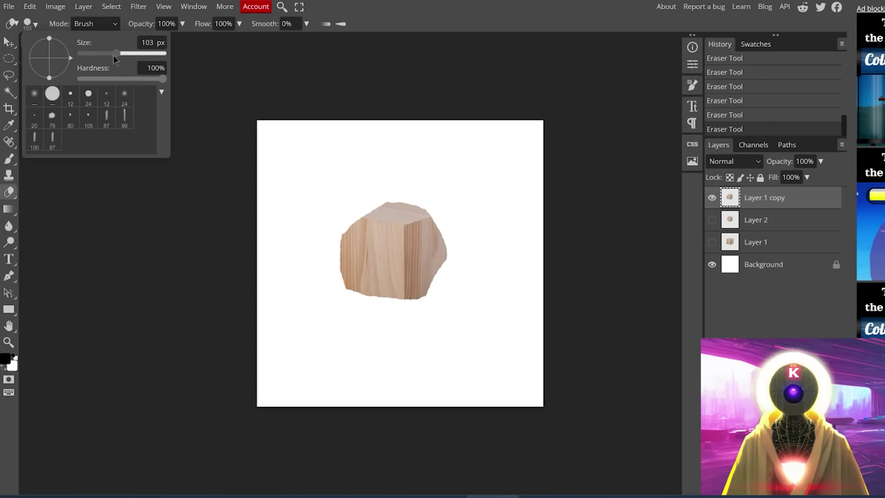
Step: Reduce the eraser size to 14 px and trim the lower, left and upper edges of the rough wooden shape
mouse_move(112, 56)
mouse_down()
mouse_move(92, 53)
mouse_move(100, 53)
mouse_up()
mouse_move(429, 289)
mouse_down()
mouse_move(405, 304)
mouse_move(406, 296)
mouse_move(359, 303)
mouse_move(382, 294)
mouse_move(332, 282)
mouse_move(343, 248)
mouse_up()
drag(351, 203, 443, 201)
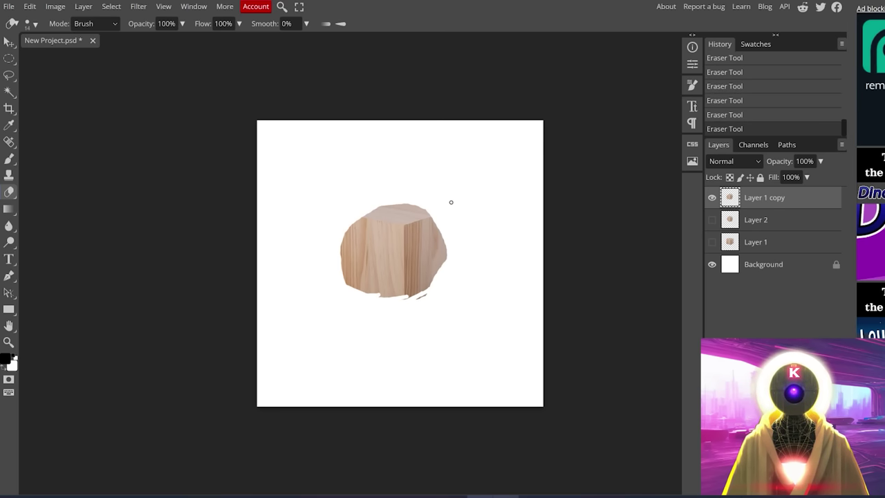